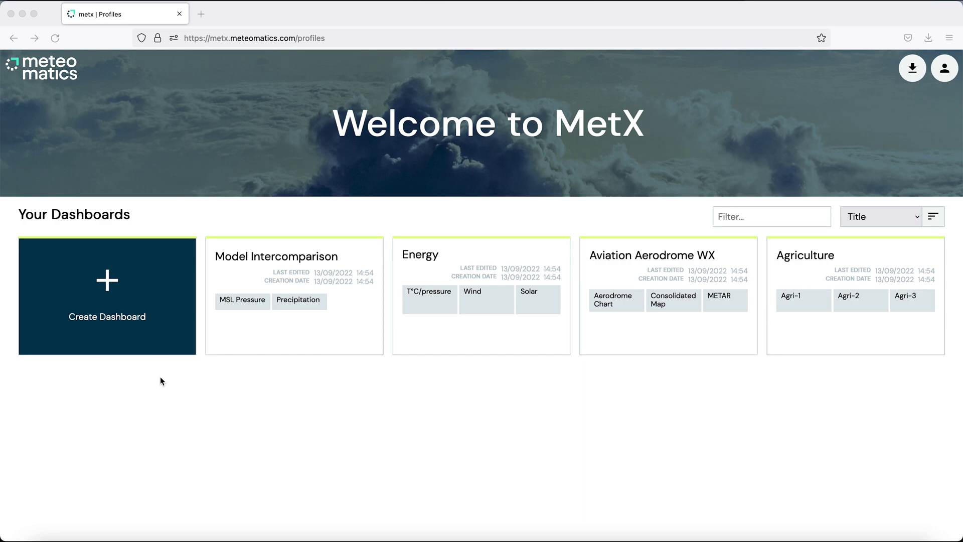
Step: Create a new dashboard named "MetX Examples"
{"action": "left_click", "coordinate": [117, 302]}
{"action": "left_click", "coordinate": [117, 303]}
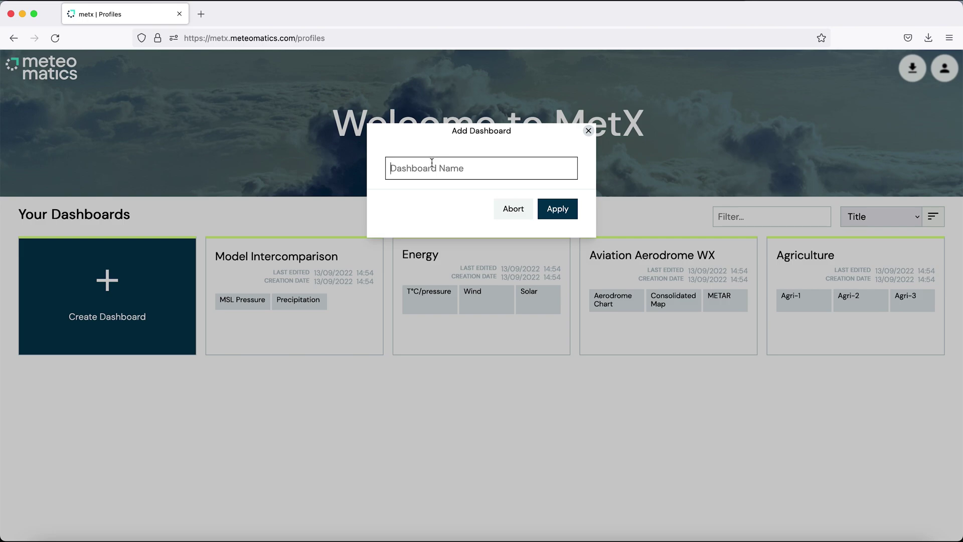
{"action": "type", "text": "MetX Examples"}
{"action": "left_click", "coordinate": [557, 209]}
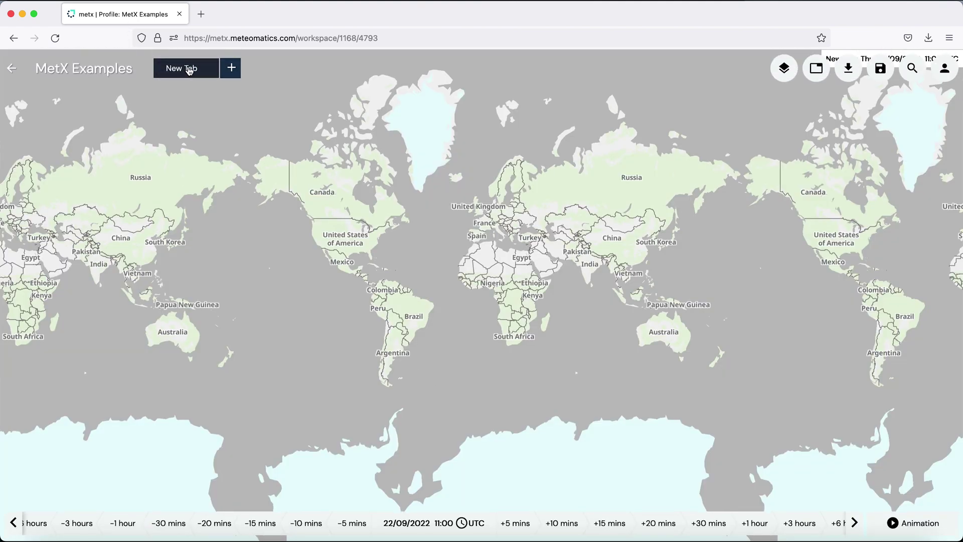
Step: Rename the dashboard's first tab as "Weather Overview"
{"action": "double_click", "coordinate": [196, 74]}
{"action": "key", "text": "BackSpace"}
{"action": "key", "text": "BackSpace"}
{"action": "key", "text": "BackSpace"}
{"action": "key", "text": "BackSpace"}
{"action": "key", "text": "BackSpace"}
{"action": "key", "text": "BackSpace"}
{"action": "key", "text": "BackSpace"}
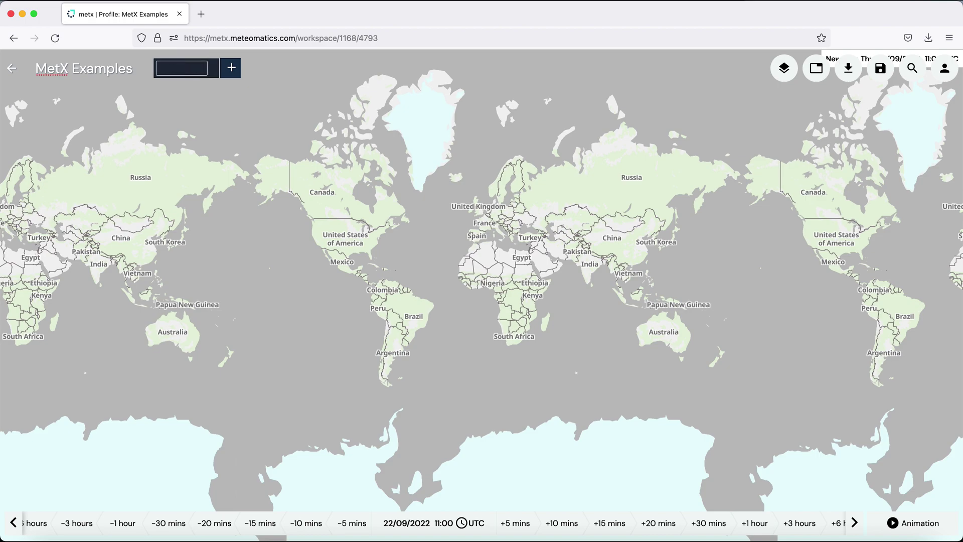
{"action": "type", "text": "Weather Over"}
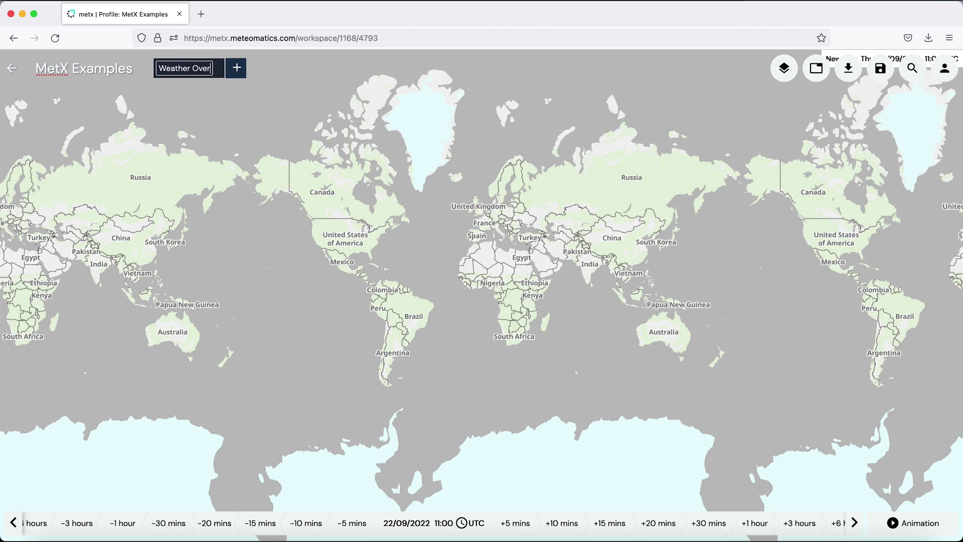
{"action": "type", "text": "view"}
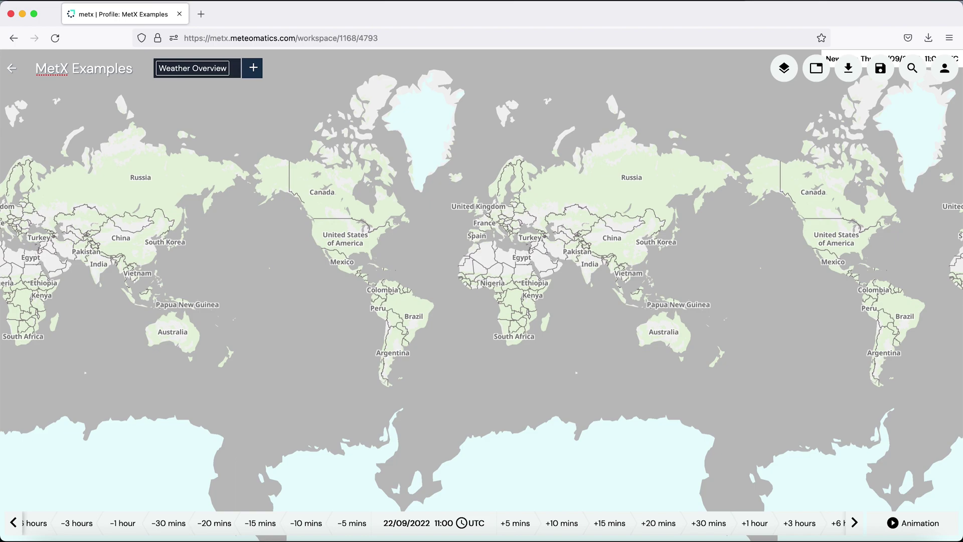
{"action": "key", "text": "Return"}
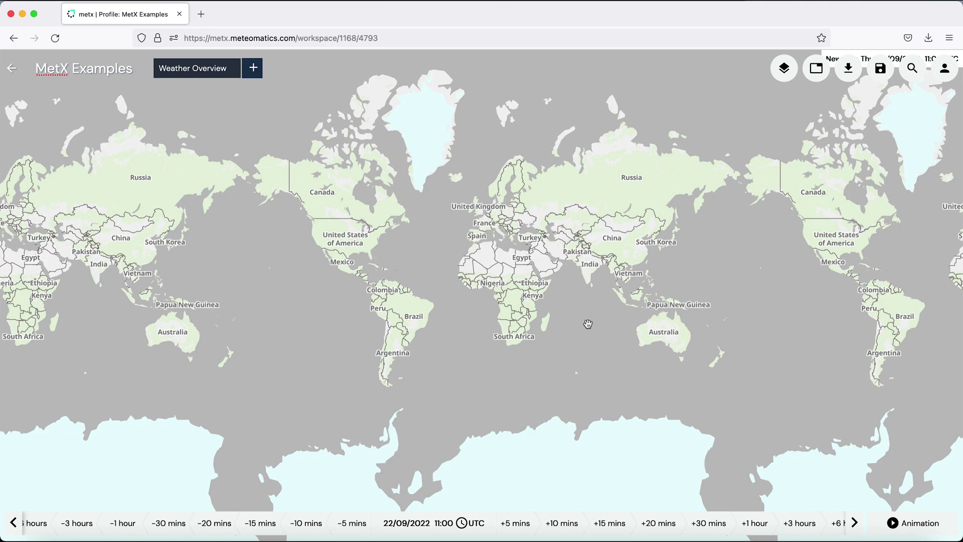
Step: Add a Color Maps layer for the amount of precipitation in mm with a 1h interval
{"action": "left_click", "coordinate": [784, 68]}
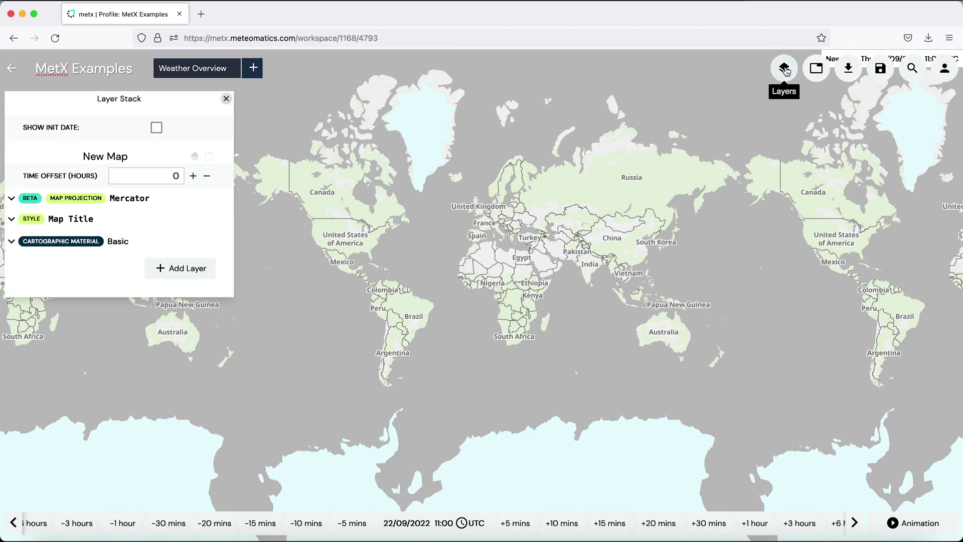
{"action": "left_click", "coordinate": [201, 270]}
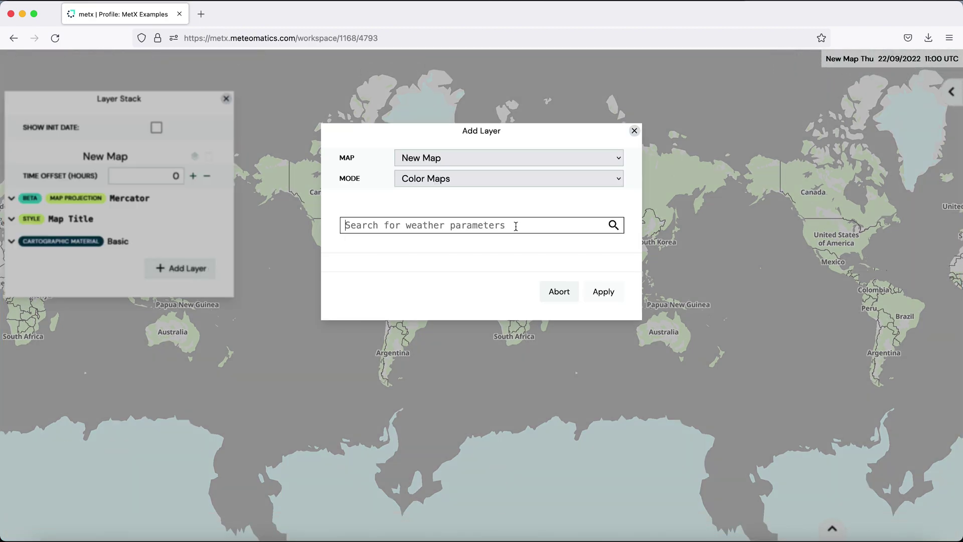
{"action": "type", "text": "pre"}
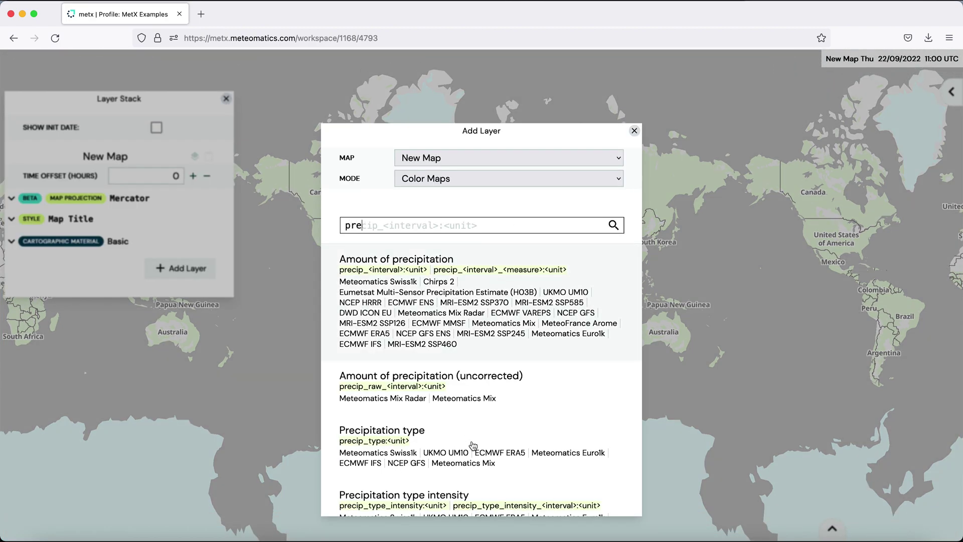
{"action": "scroll", "coordinate": [490, 332], "scroll_direction": "down", "scroll_amount": 5}
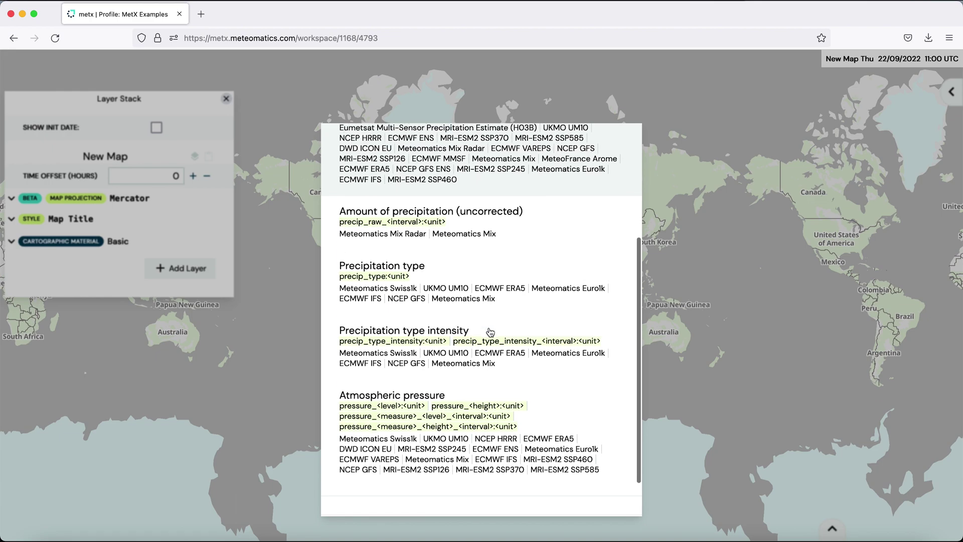
{"action": "scroll", "coordinate": [490, 331], "scroll_direction": "up", "scroll_amount": 5}
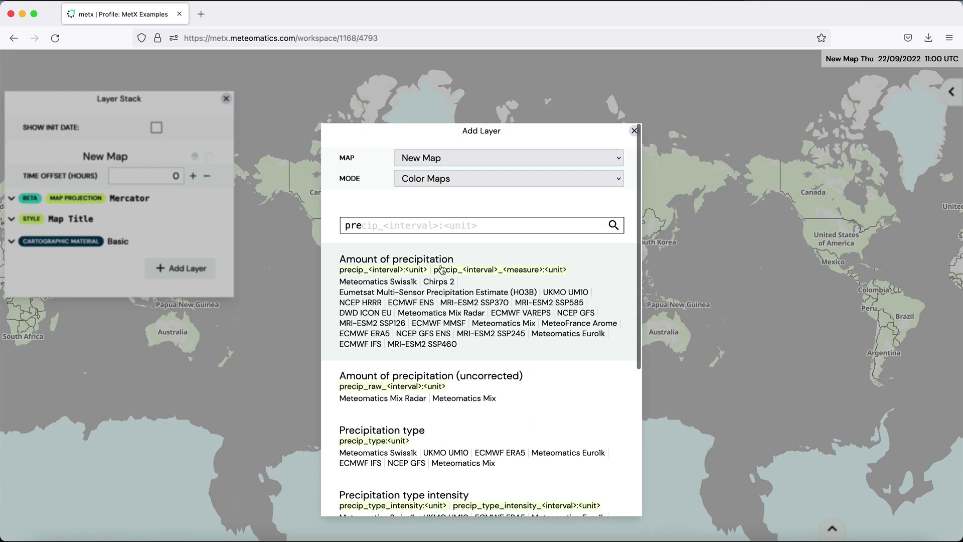
{"action": "left_click", "coordinate": [425, 280]}
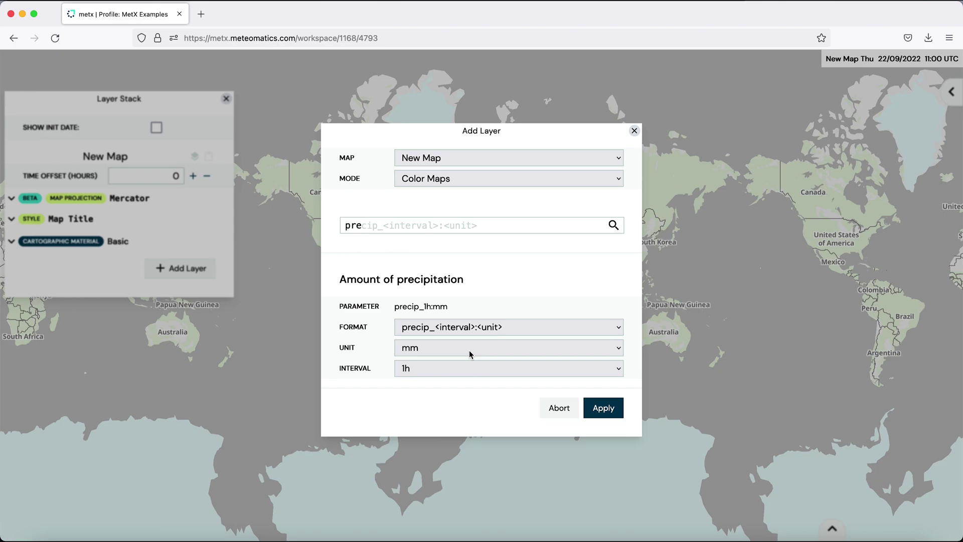
{"action": "left_click", "coordinate": [603, 408]}
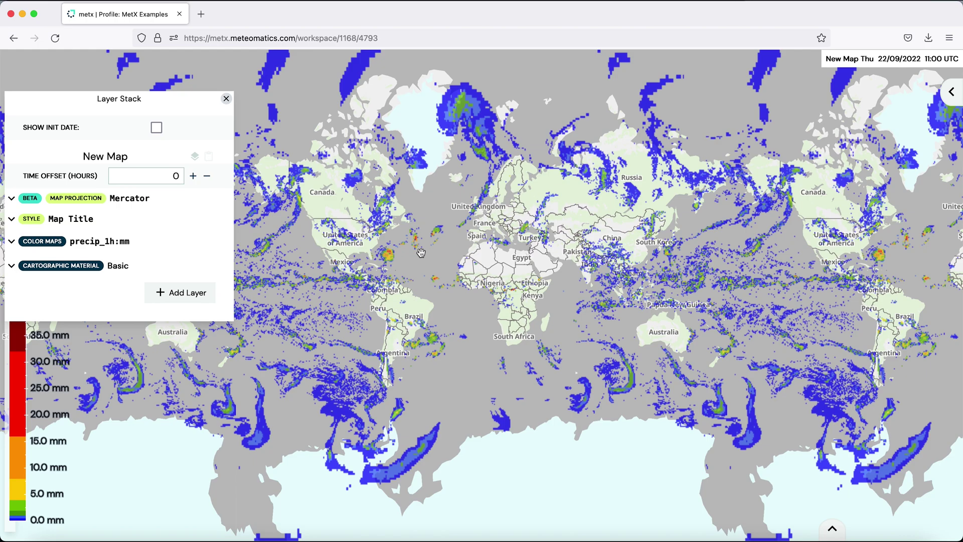
Step: Add an Isolines layer for mean sea level pressure with the format msl_pressure:<unit> and the unit hPa
{"action": "left_click", "coordinate": [191, 295]}
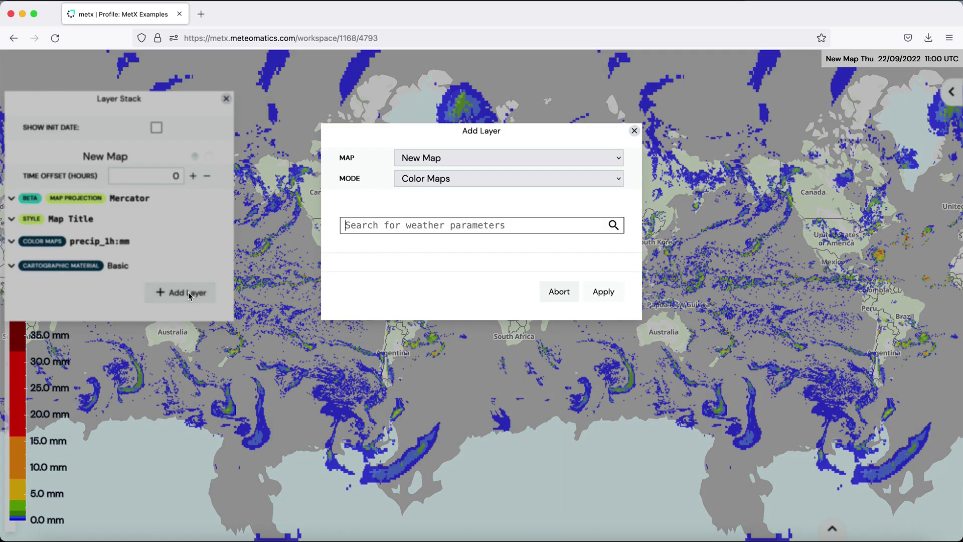
{"action": "left_click", "coordinate": [607, 182]}
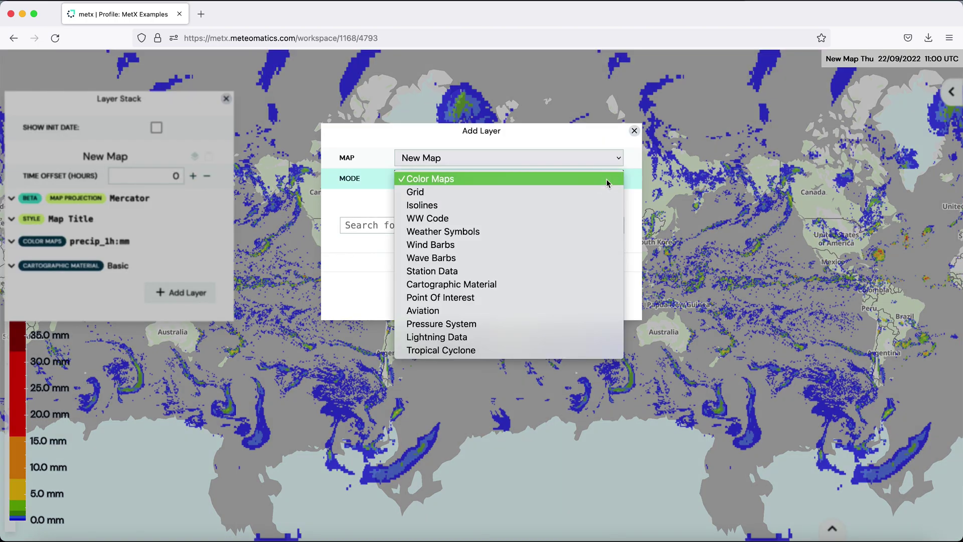
{"action": "left_click", "coordinate": [485, 206]}
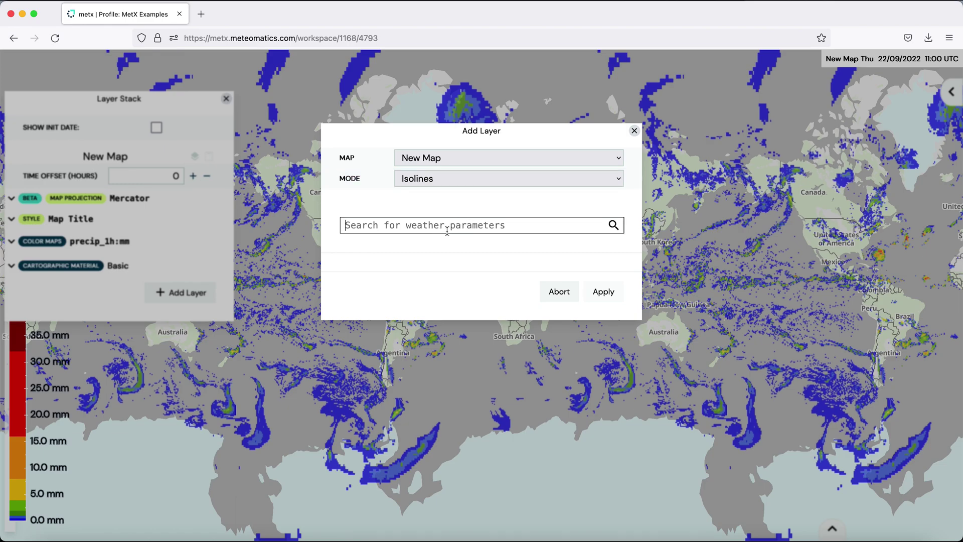
{"action": "type", "text": "msl"}
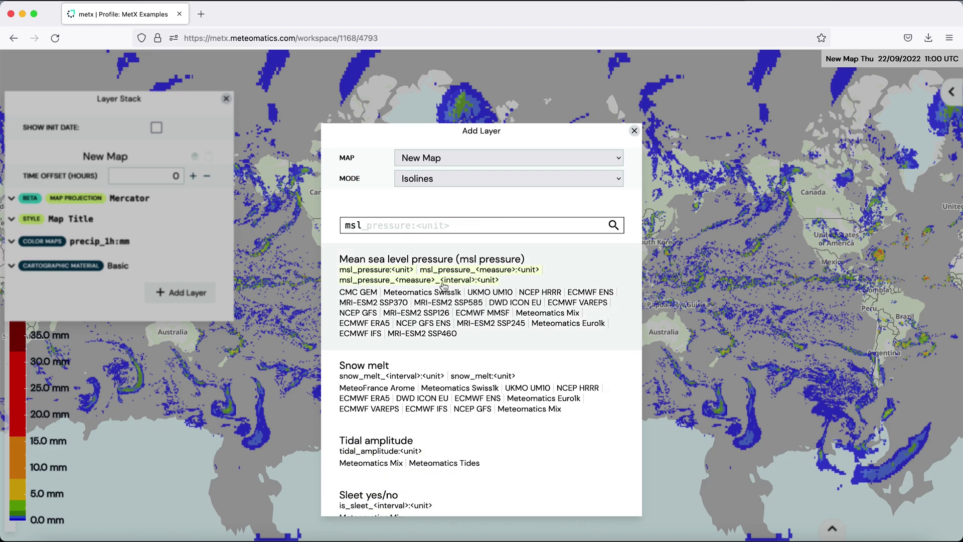
{"action": "left_click", "coordinate": [443, 304]}
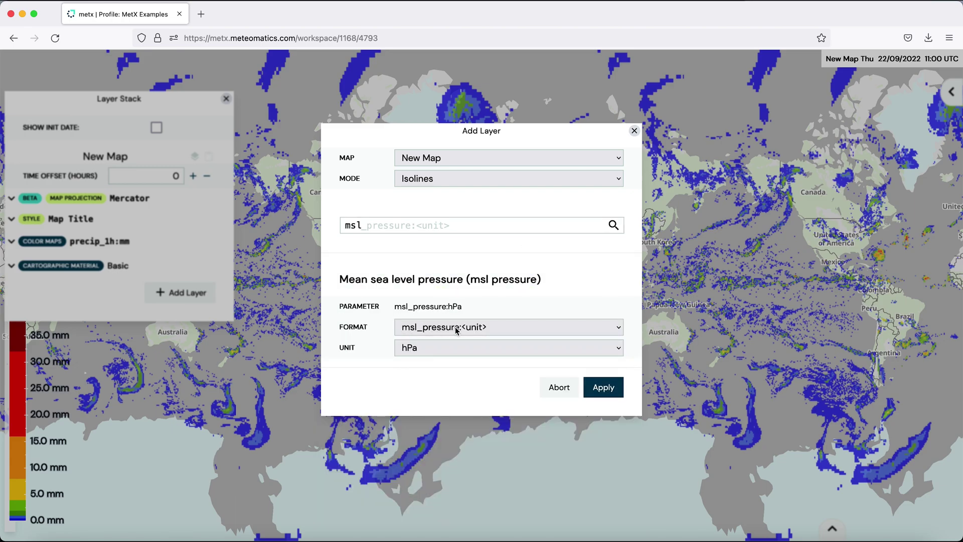
{"action": "left_click", "coordinate": [476, 329]}
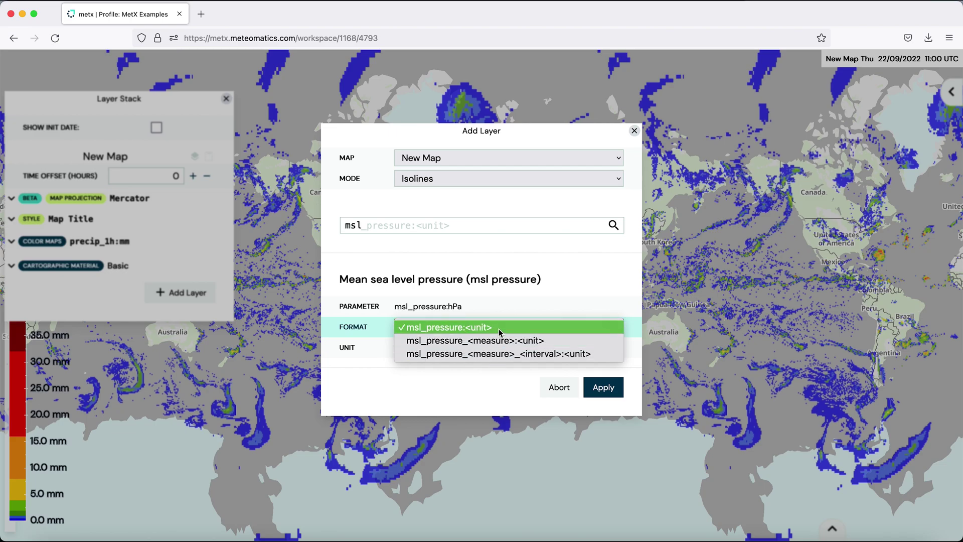
{"action": "left_click", "coordinate": [500, 328]}
{"action": "left_click", "coordinate": [474, 350]}
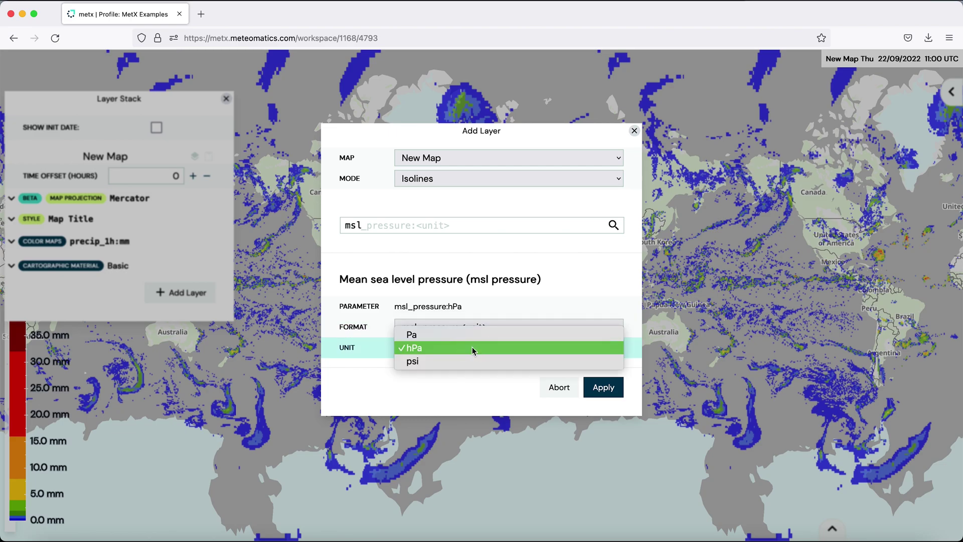
{"action": "left_click", "coordinate": [473, 350]}
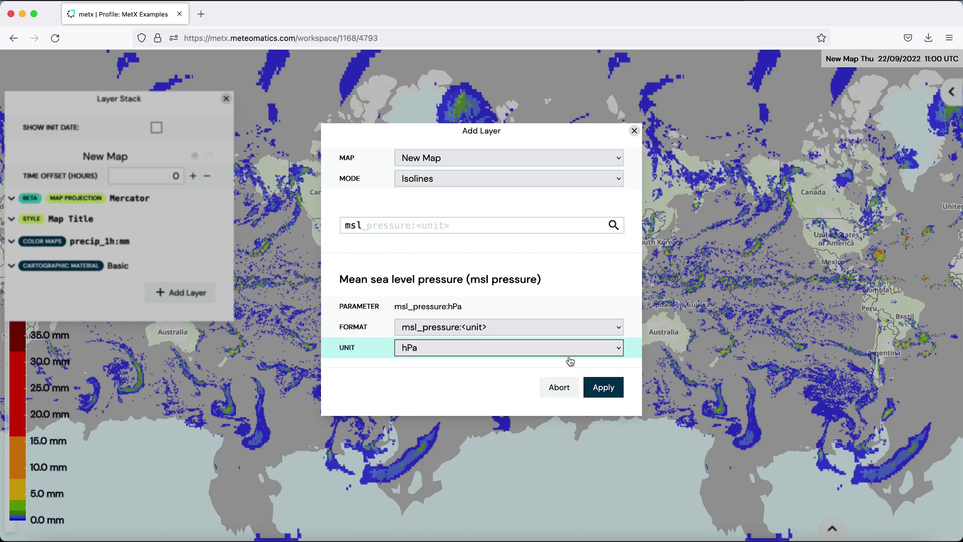
{"action": "left_click", "coordinate": [603, 388]}
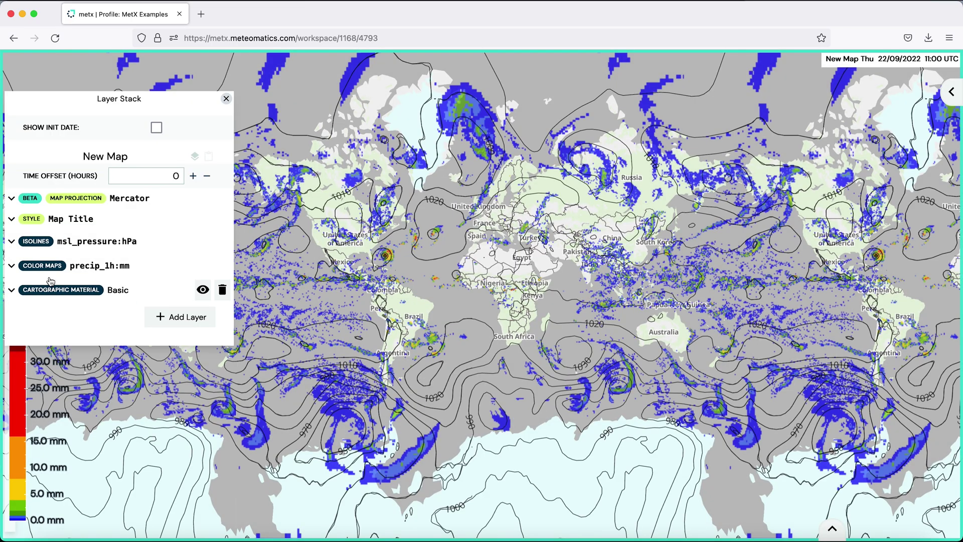
Step: Set the pressure isolines' range to 950,1050,5 and collapse the layer's settings
{"action": "left_click", "coordinate": [12, 242]}
{"action": "scroll", "coordinate": [74, 396], "scroll_direction": "down", "scroll_amount": 3}
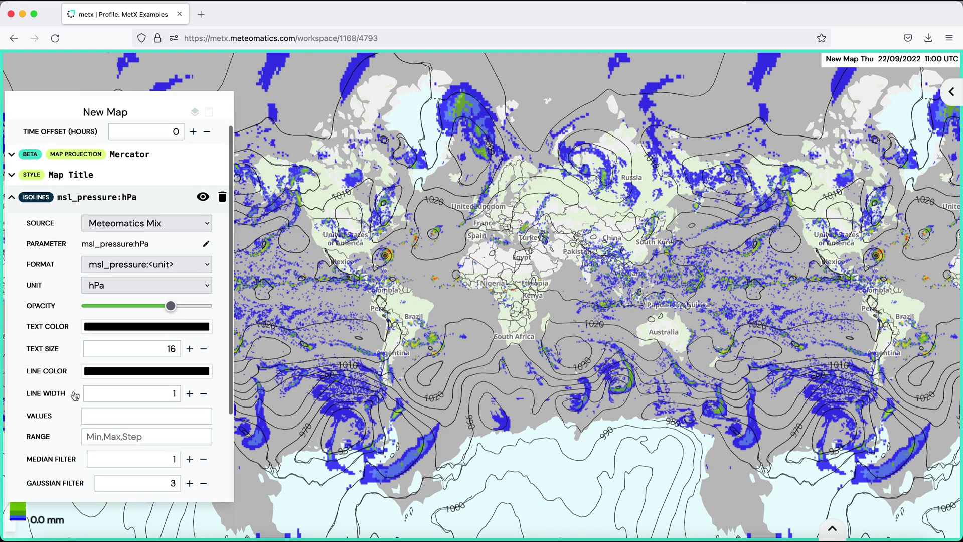
{"action": "scroll", "coordinate": [74, 397], "scroll_direction": "down", "scroll_amount": 1}
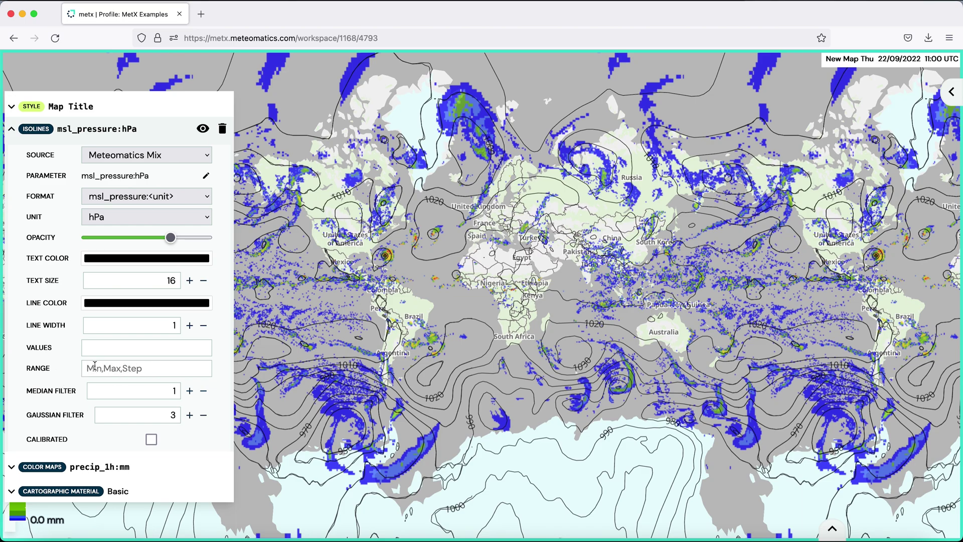
{"action": "left_click", "coordinate": [161, 367]}
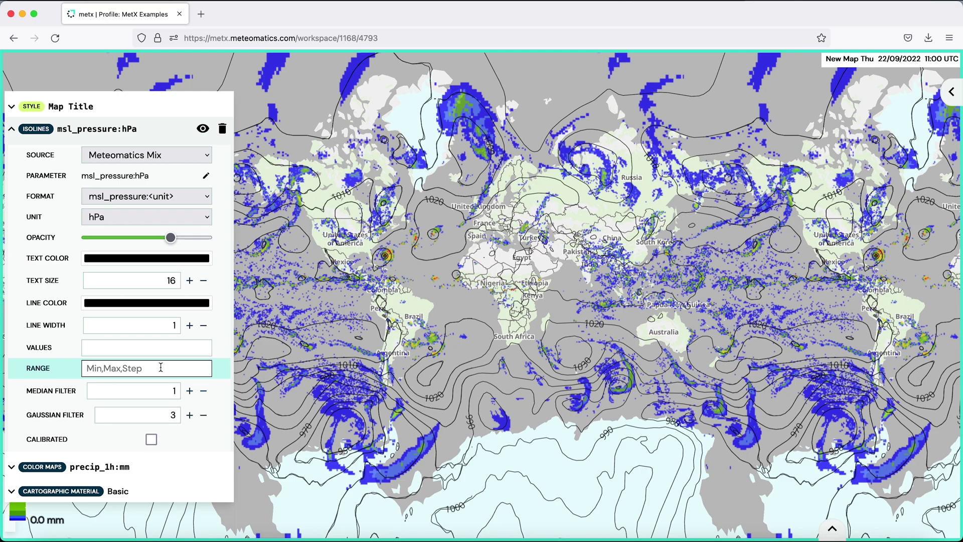
{"action": "type", "text": "950"}
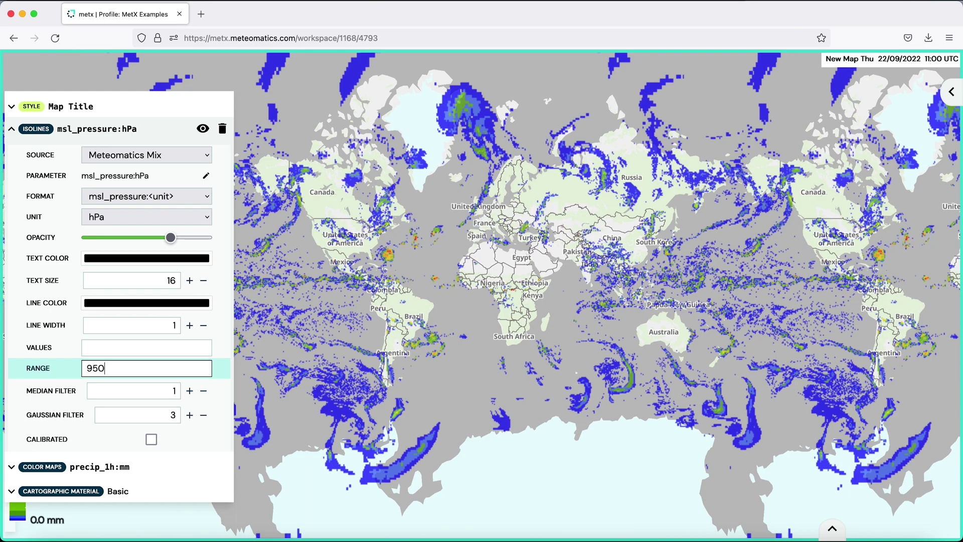
{"action": "type", "text": ",1050,5"}
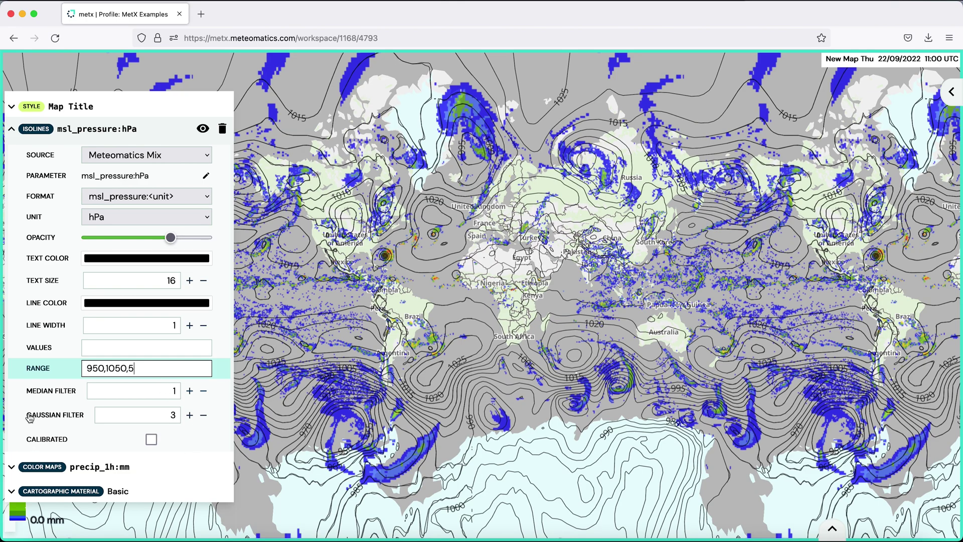
{"action": "left_click", "coordinate": [24, 347]}
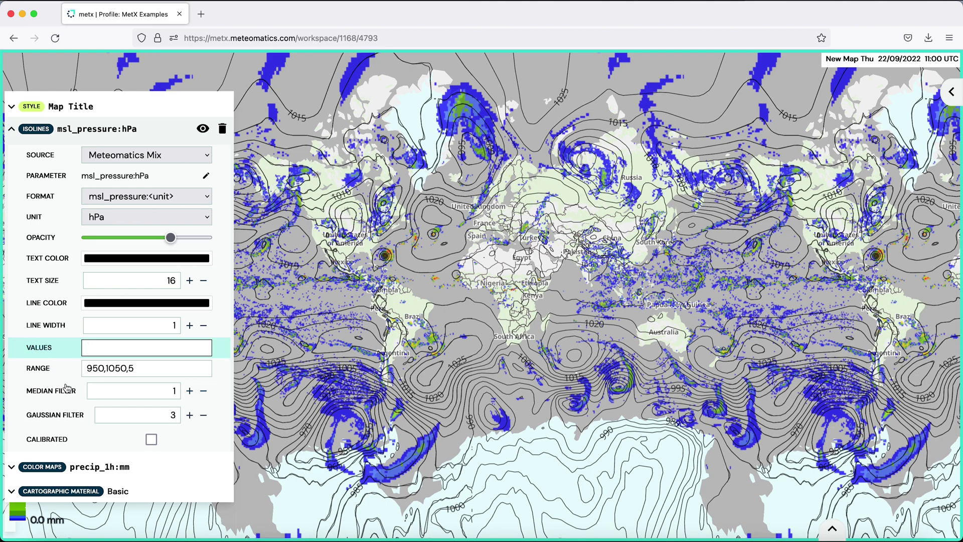
{"action": "left_click", "coordinate": [11, 129]}
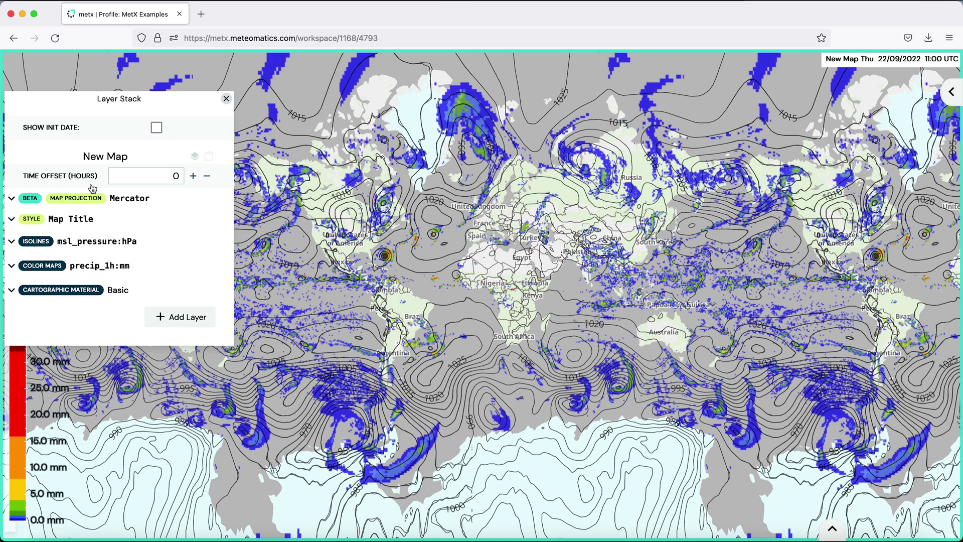
Step: Add a Pressure System layer for mean sea level pressure in hPa
{"action": "mouse_move", "coordinate": [195, 244]}
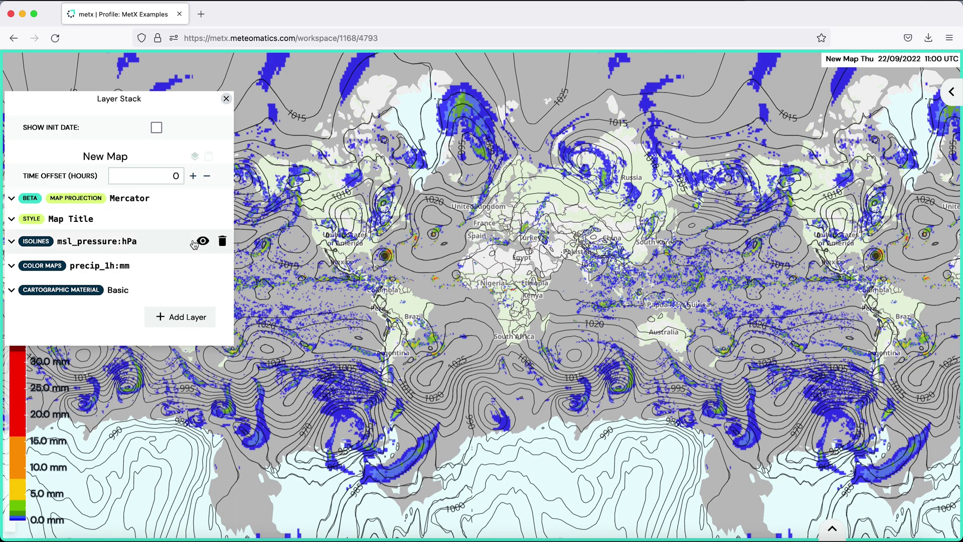
{"action": "left_click", "coordinate": [184, 317]}
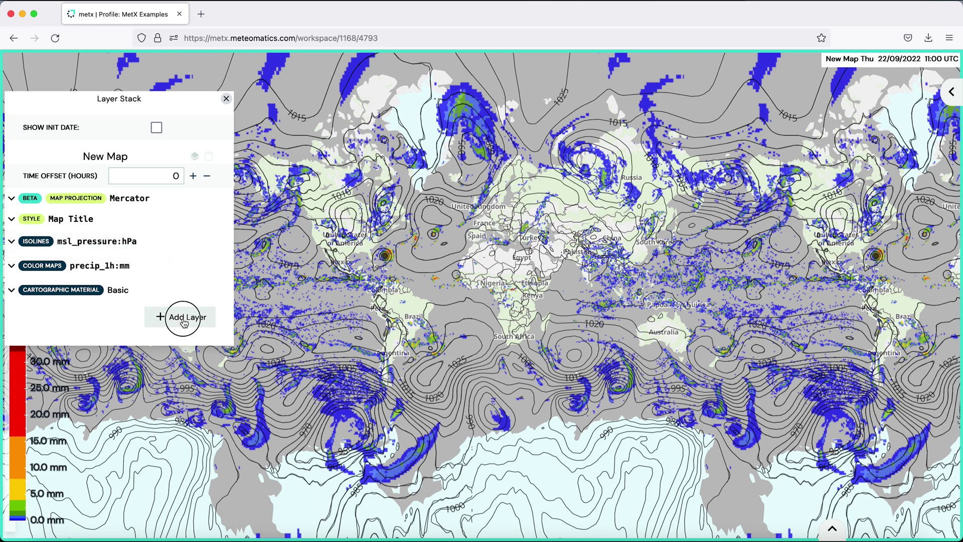
{"action": "left_click", "coordinate": [500, 182]}
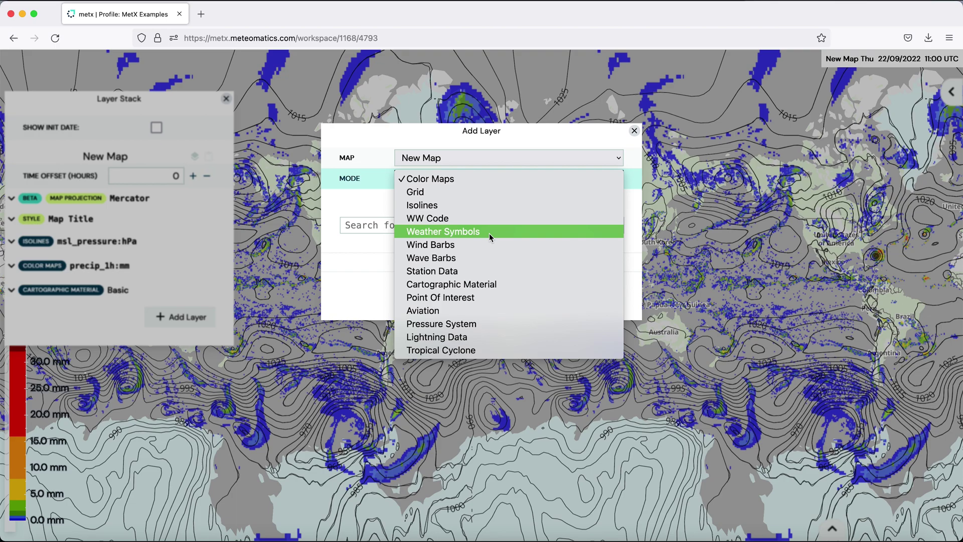
{"action": "left_click", "coordinate": [486, 323]}
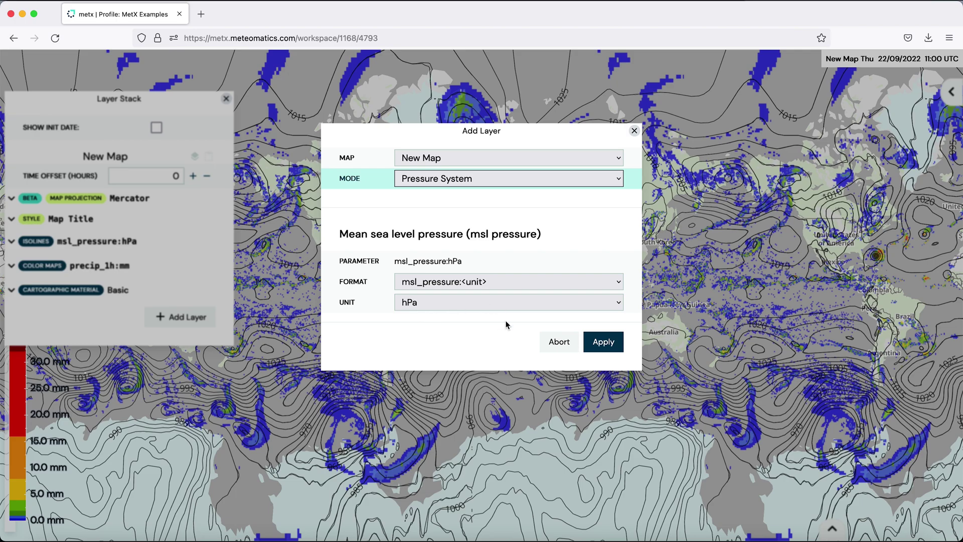
{"action": "left_click", "coordinate": [616, 348]}
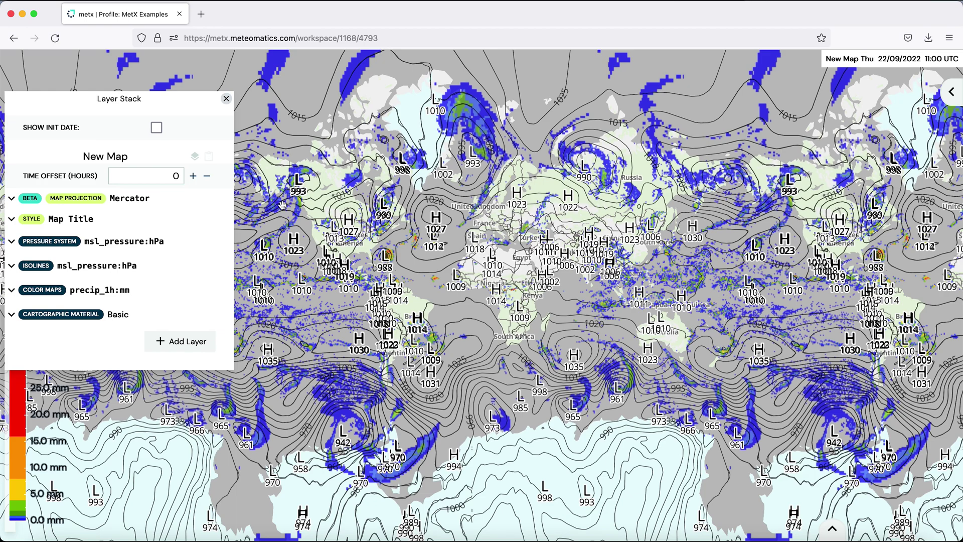
Step: Change the Cartographic Material layer's basemap to Maptiler: Basic and collapse the layer's settings
{"action": "left_click", "coordinate": [11, 314]}
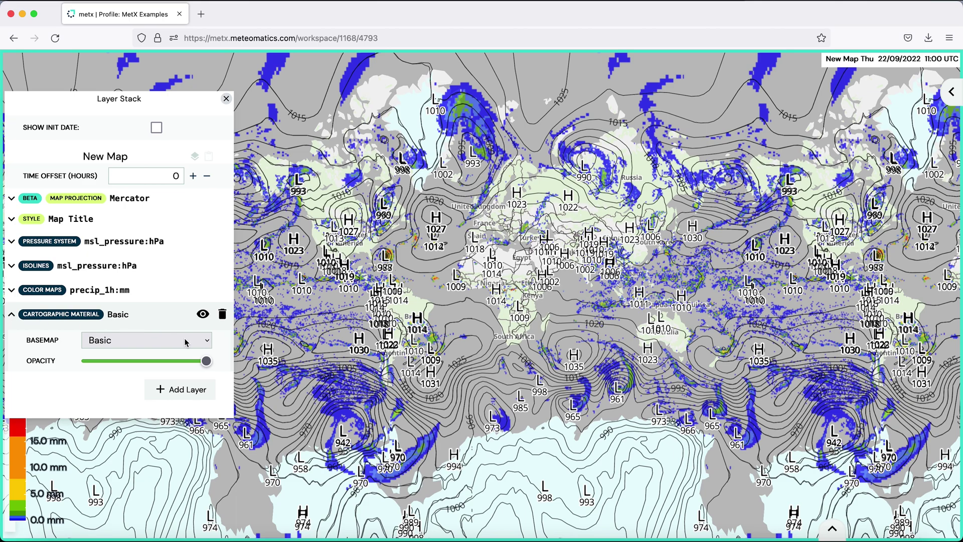
{"action": "left_click", "coordinate": [185, 343]}
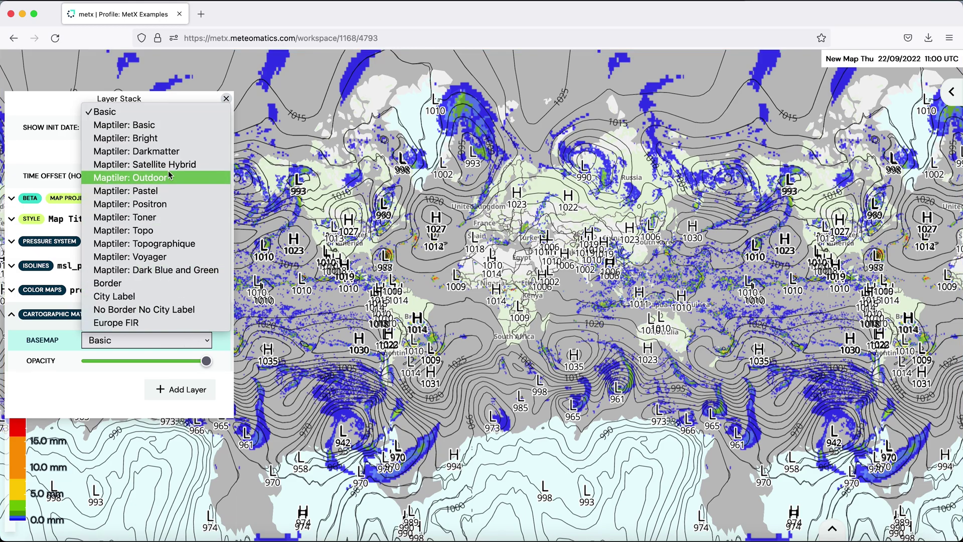
{"action": "left_click", "coordinate": [168, 128]}
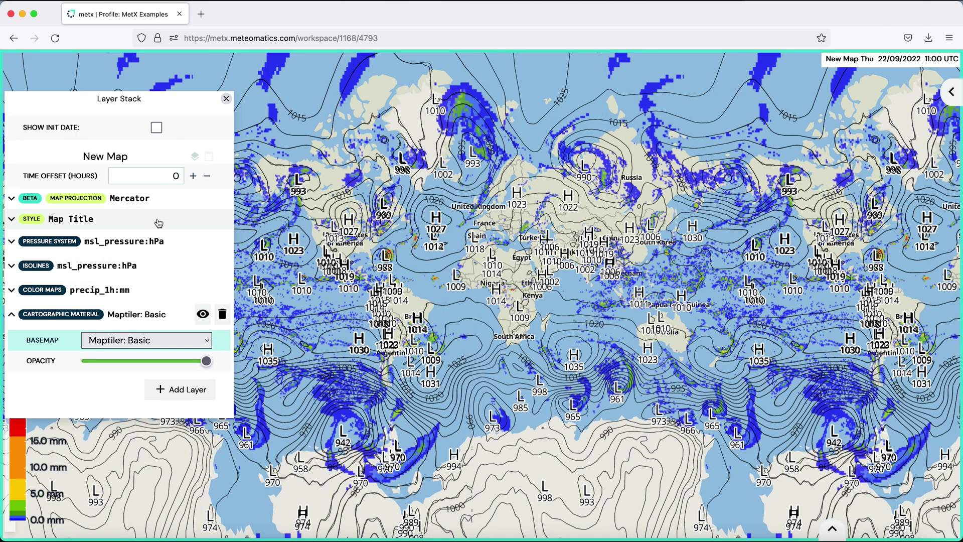
{"action": "left_click", "coordinate": [13, 316]}
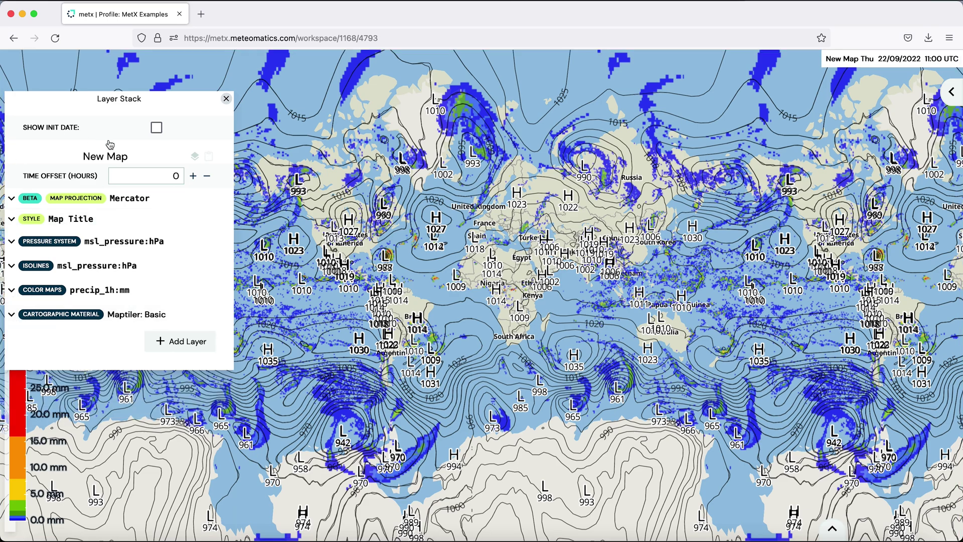
Step: Rename the map as Precip and Pressure
{"action": "left_click", "coordinate": [129, 152]}
{"action": "key", "text": "BackSpace"}
{"action": "key", "text": "BackSpace"}
{"action": "key", "text": "BackSpace"}
{"action": "key", "text": "BackSpace"}
{"action": "key", "text": "BackSpace"}
{"action": "key", "text": "BackSpace"}
{"action": "key", "text": "BackSpace"}
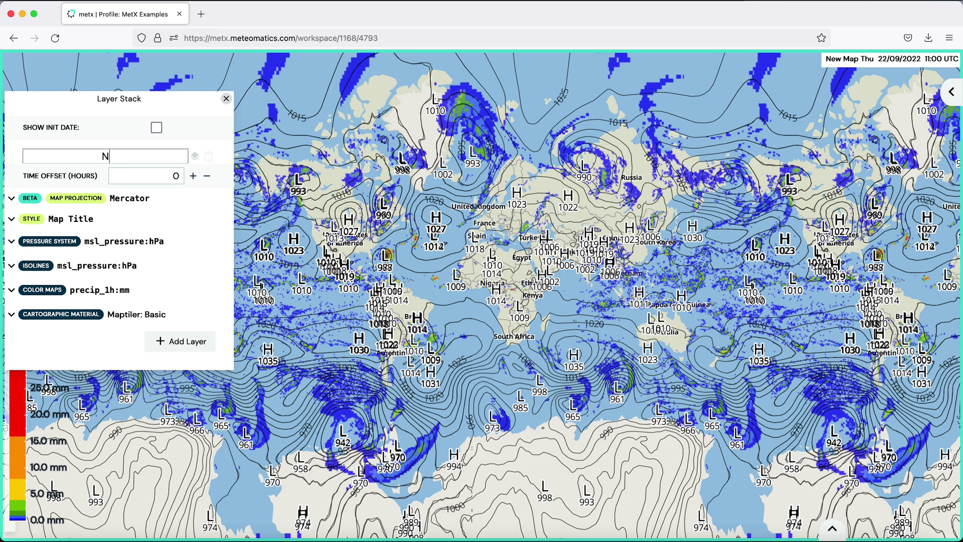
{"action": "type", "text": "Precip and Pressure"}
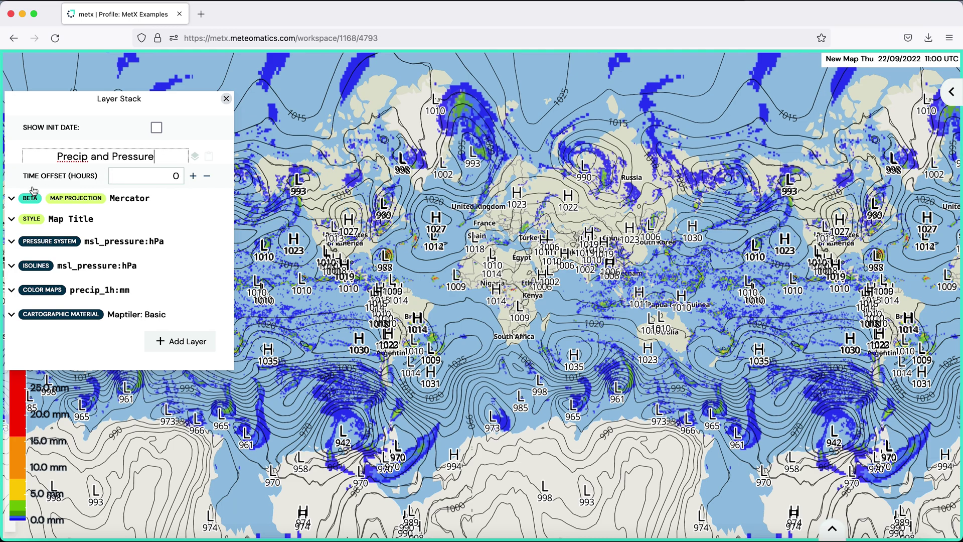
Step: Style the Precip and Pressure map title with font size 17 and the dark green preset colour
{"action": "left_click", "coordinate": [12, 222]}
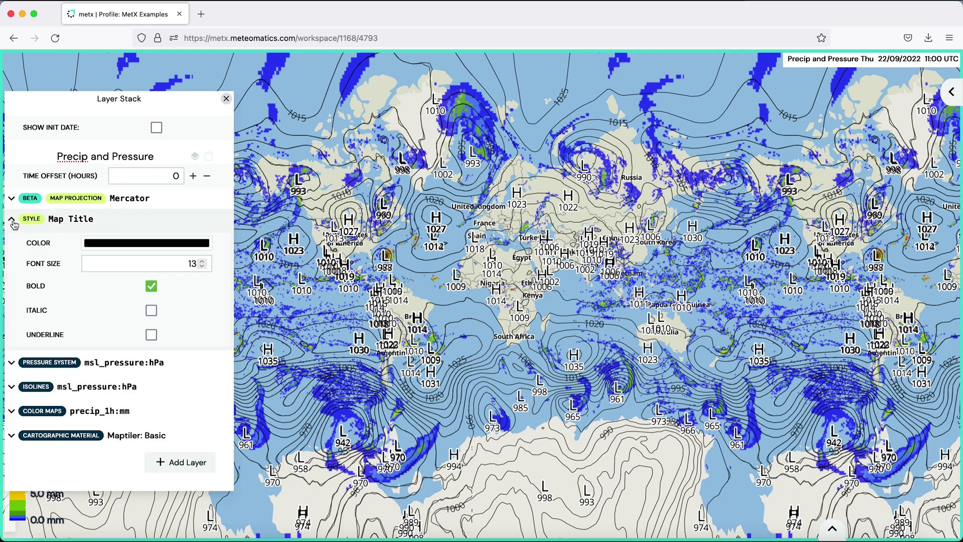
{"action": "left_click", "coordinate": [203, 261]}
{"action": "left_click", "coordinate": [203, 261]}
{"action": "left_click", "coordinate": [203, 261]}
{"action": "left_click", "coordinate": [203, 261]}
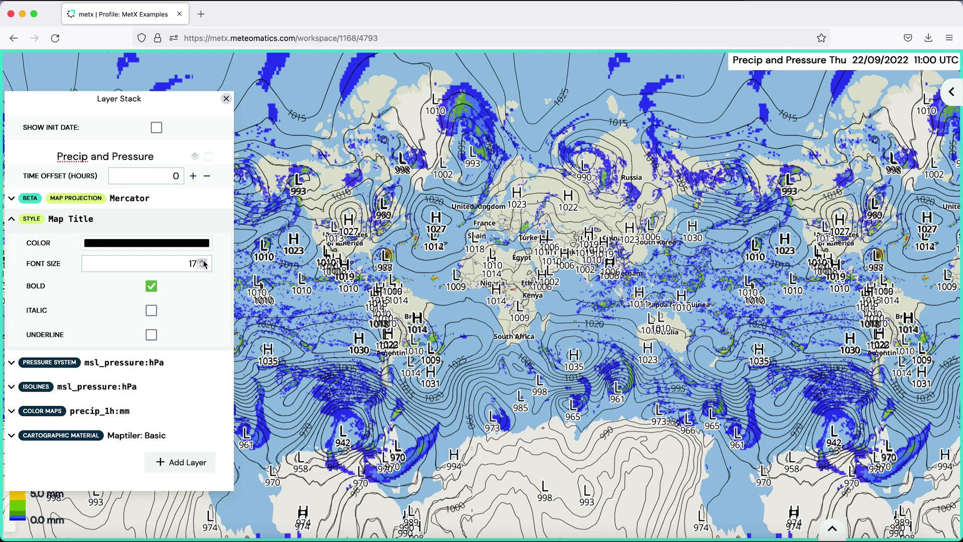
{"action": "left_click", "coordinate": [126, 245]}
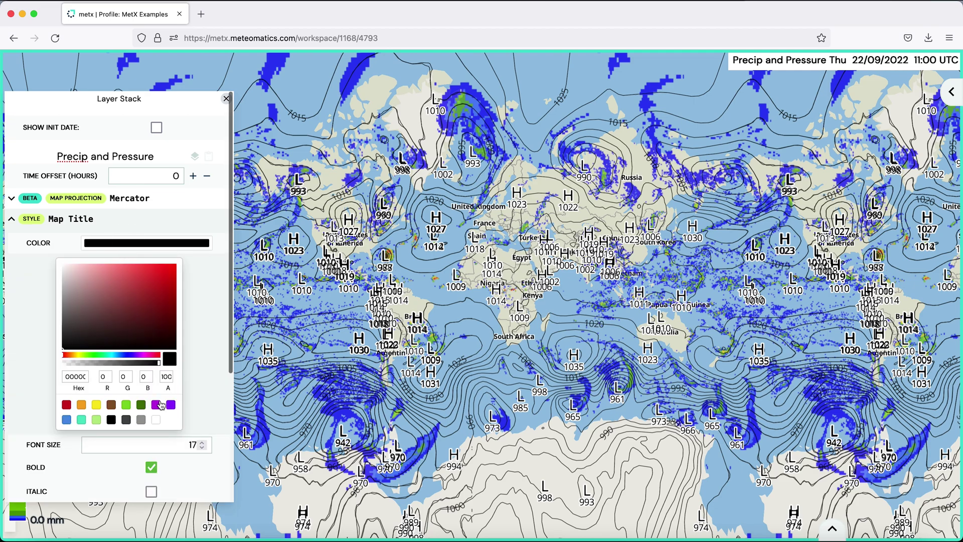
{"action": "left_click", "coordinate": [141, 407]}
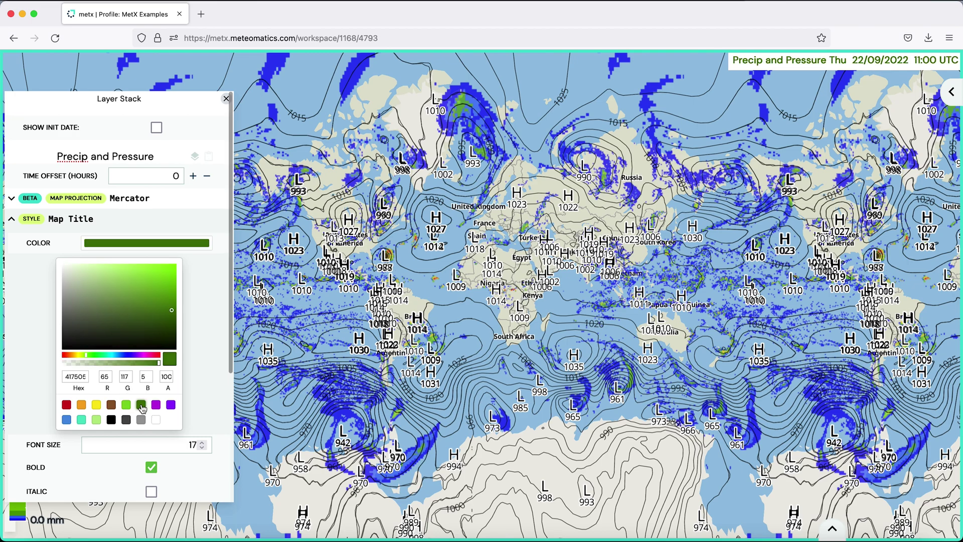
Step: Close the title settings and the layer stack, and save the workspace
{"action": "left_click", "coordinate": [11, 219]}
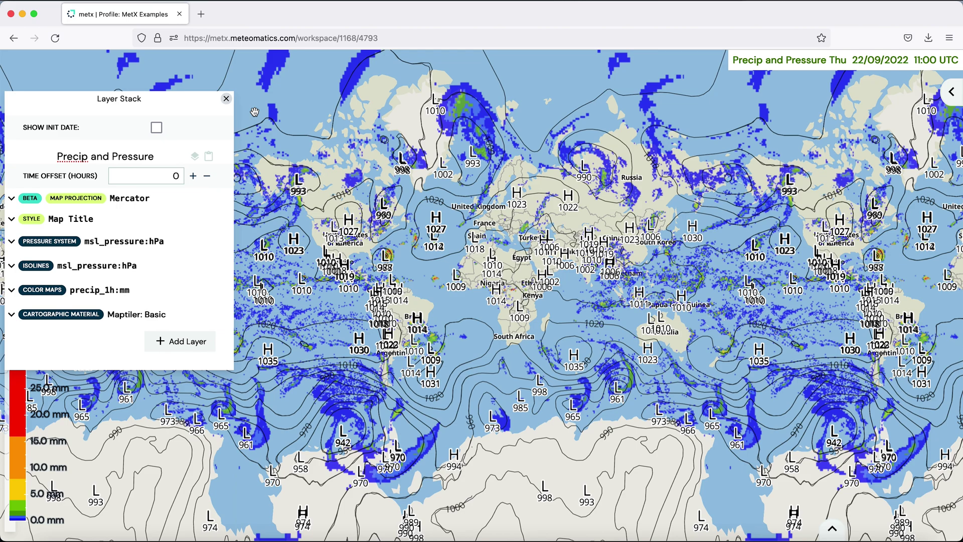
{"action": "left_click", "coordinate": [228, 101]}
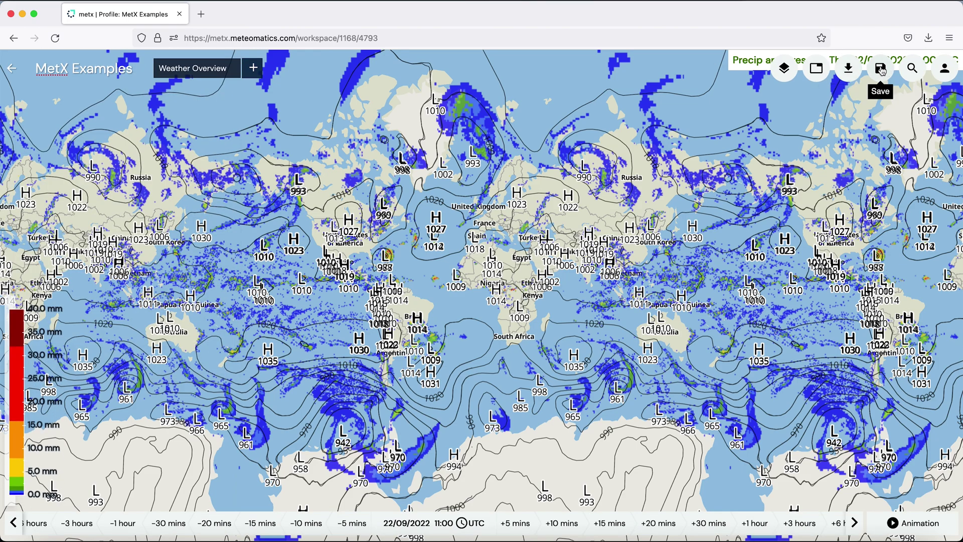
{"action": "left_click", "coordinate": [881, 70]}
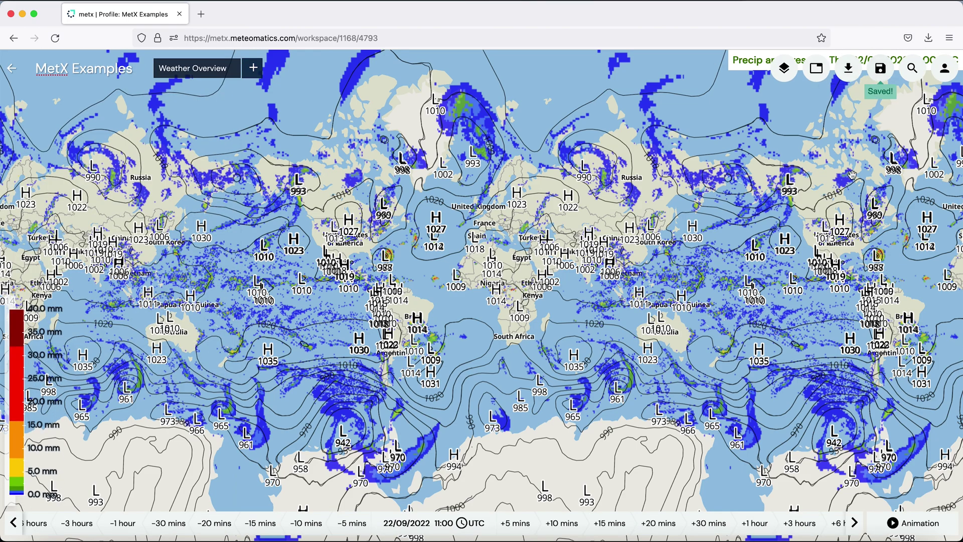
Step: Change the tab layout to two side-by-side halves and add a new map in the empty half
{"action": "left_click", "coordinate": [817, 69]}
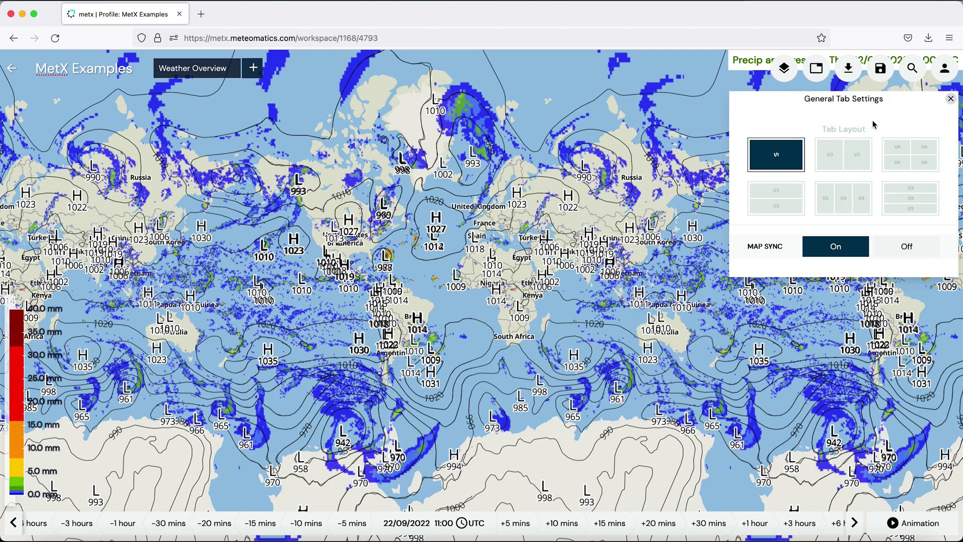
{"action": "left_click", "coordinate": [851, 159]}
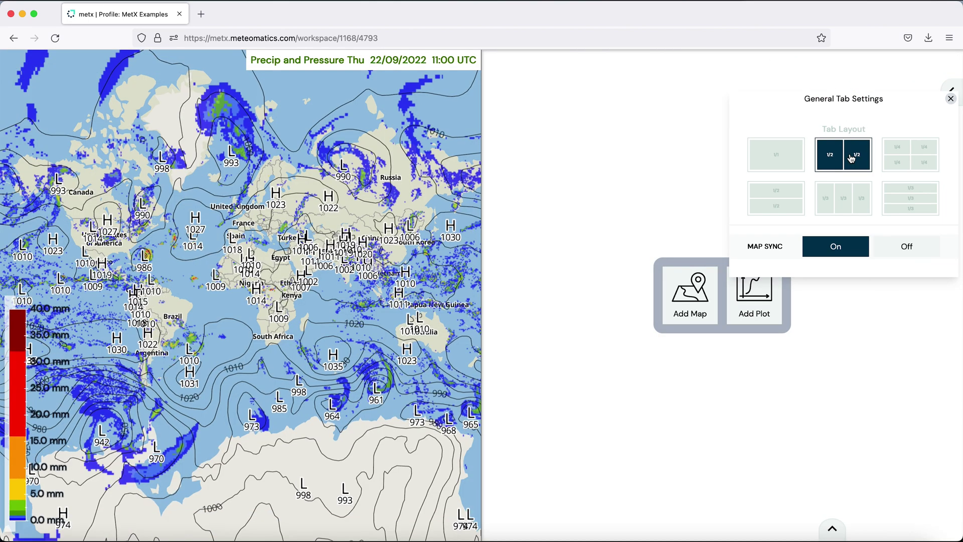
{"action": "left_click", "coordinate": [689, 300]}
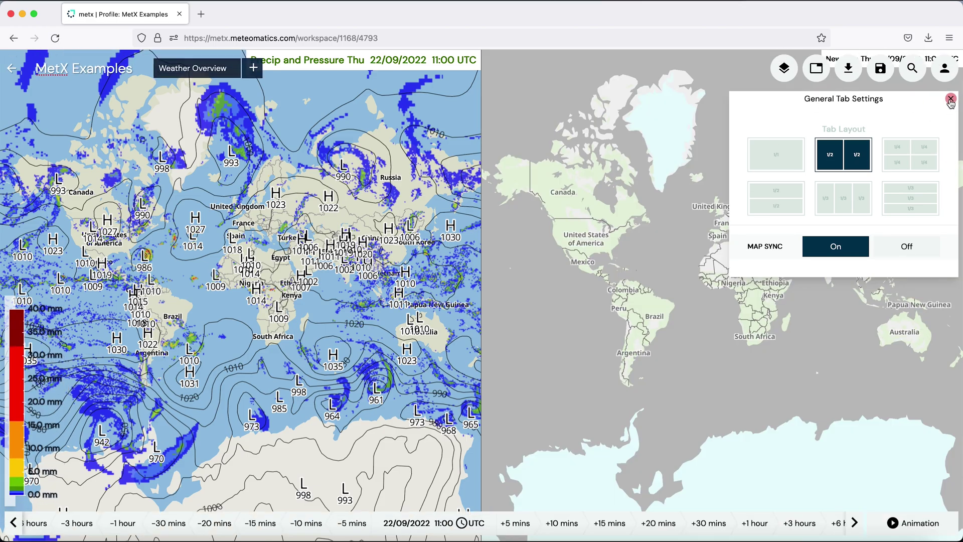
{"action": "left_click", "coordinate": [951, 99]}
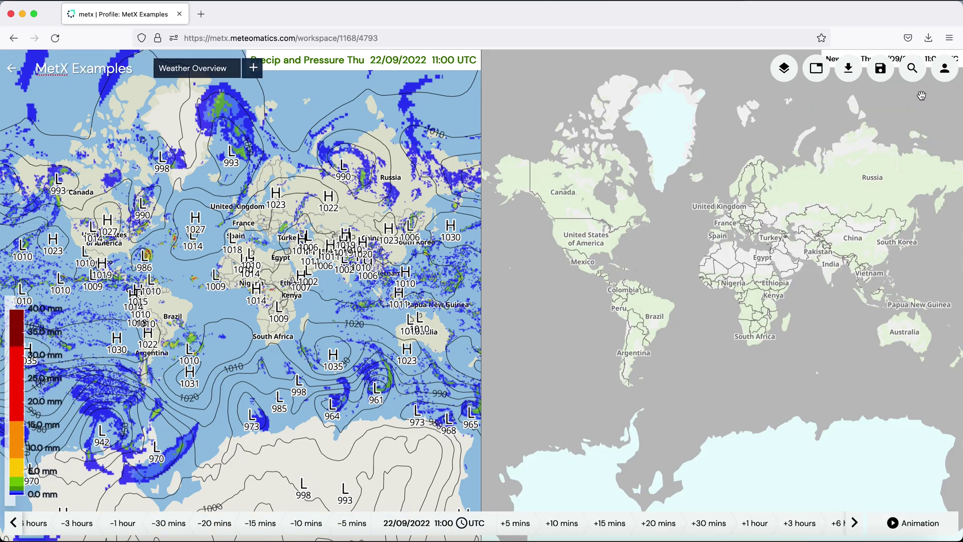
Step: Copy the layers of the Precip and Pressure map and paste them into the new map
{"action": "left_click", "coordinate": [783, 69]}
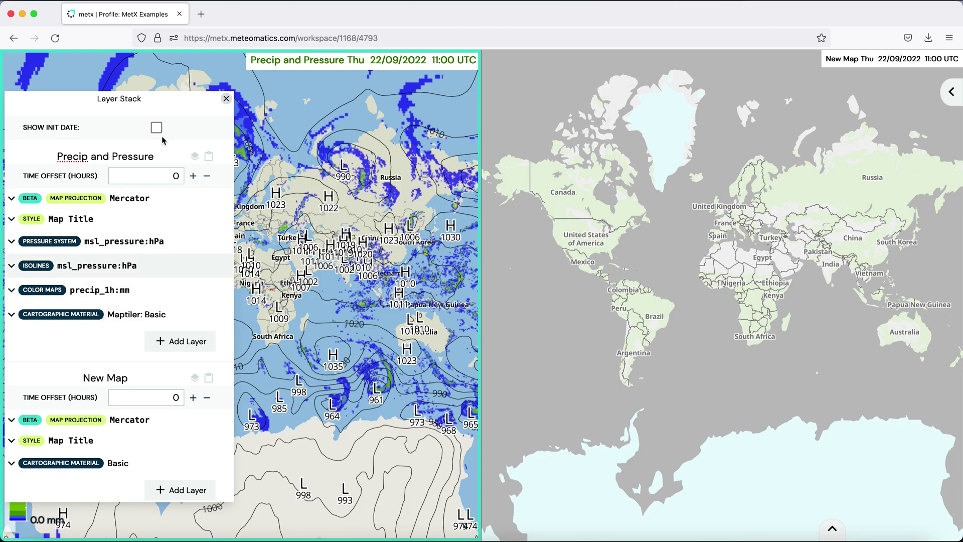
{"action": "left_click", "coordinate": [195, 158]}
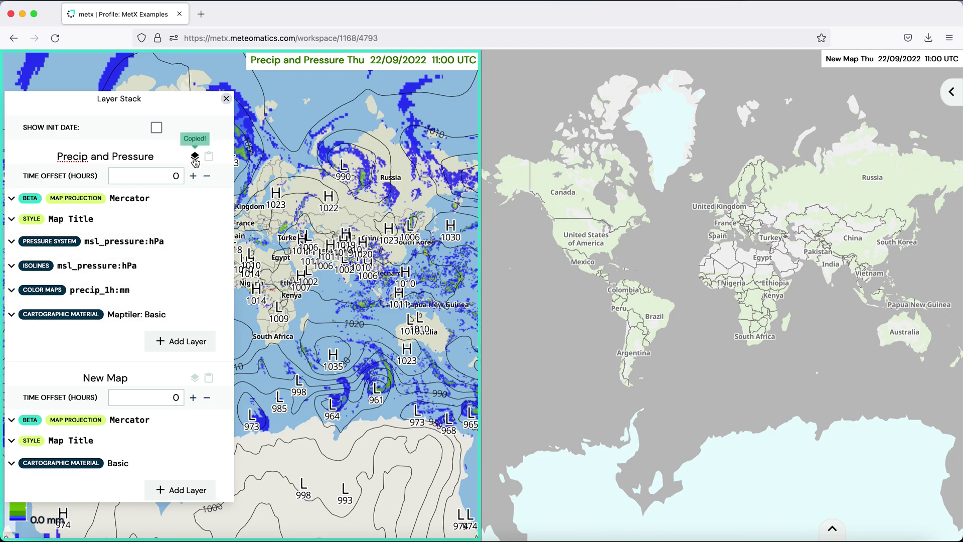
{"action": "scroll", "coordinate": [195, 161], "scroll_direction": "down", "scroll_amount": 1}
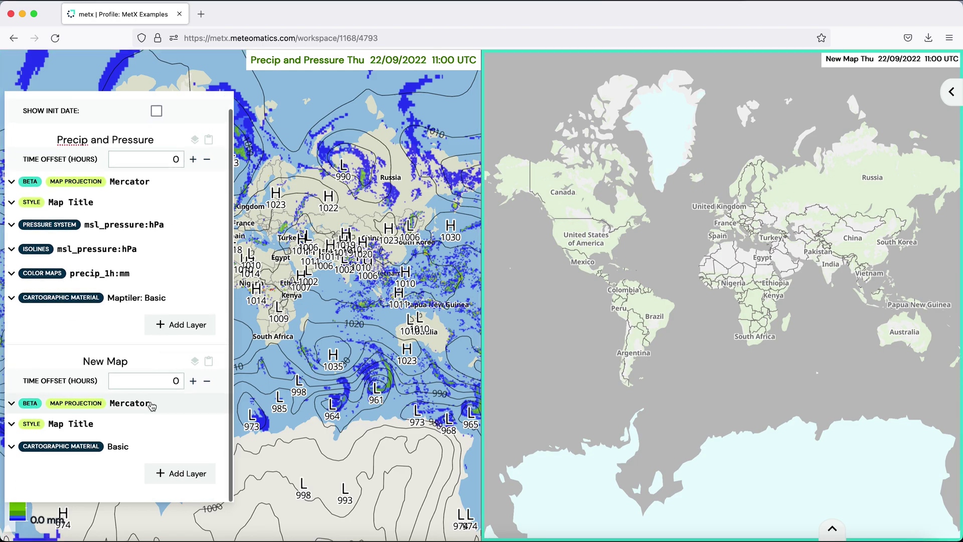
{"action": "left_click", "coordinate": [208, 362]}
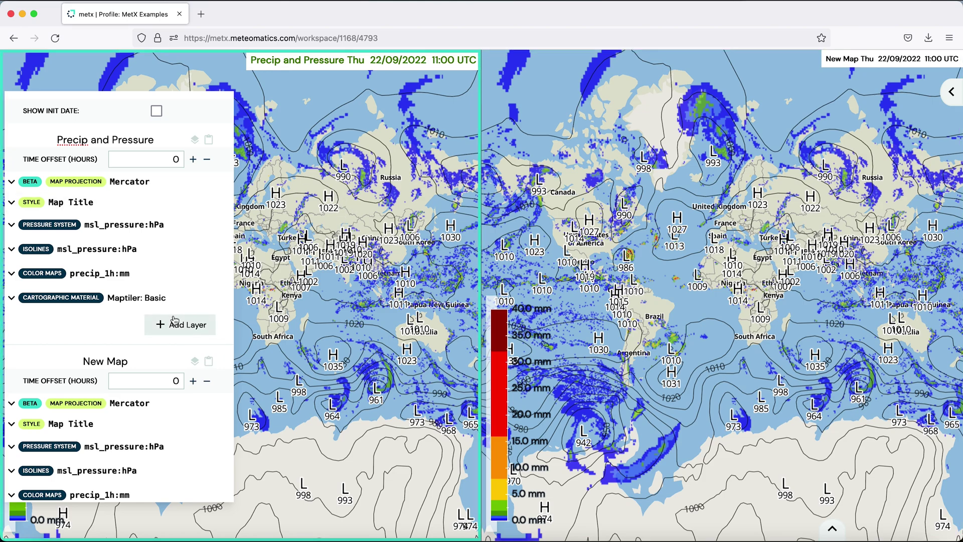
Step: Add a Wind Barbs layer to the new map for wind speed at the 10m level in kn
{"action": "scroll", "coordinate": [211, 442], "scroll_direction": "down", "scroll_amount": 3}
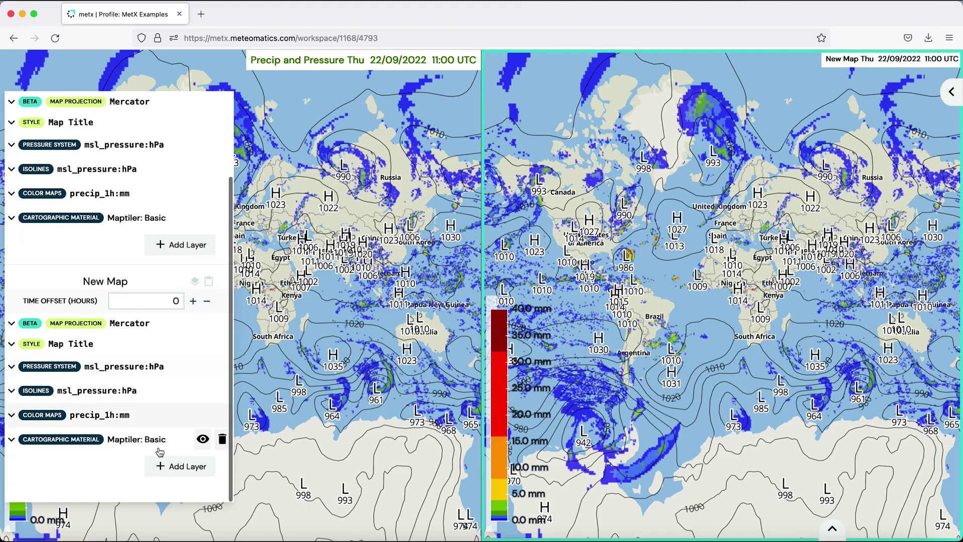
{"action": "left_click", "coordinate": [179, 474]}
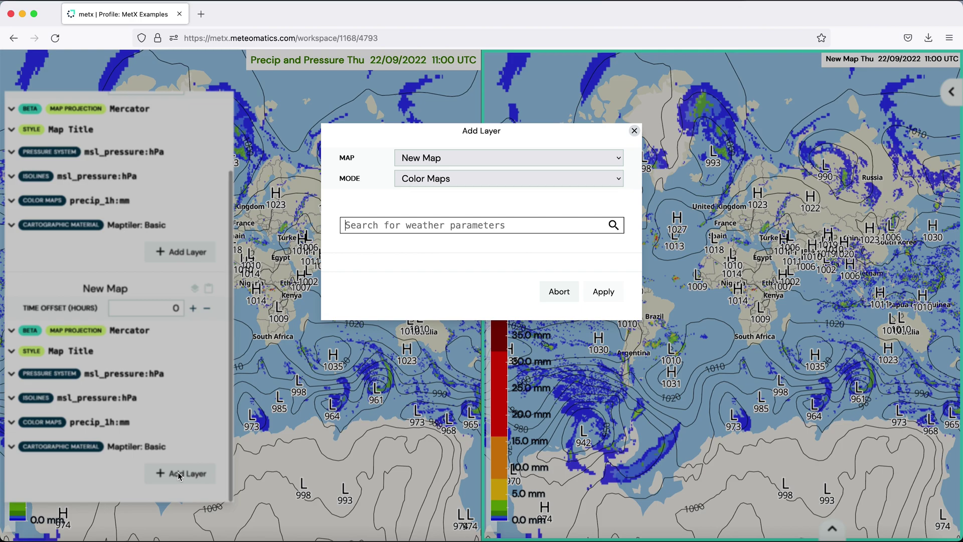
{"action": "left_click", "coordinate": [576, 181]}
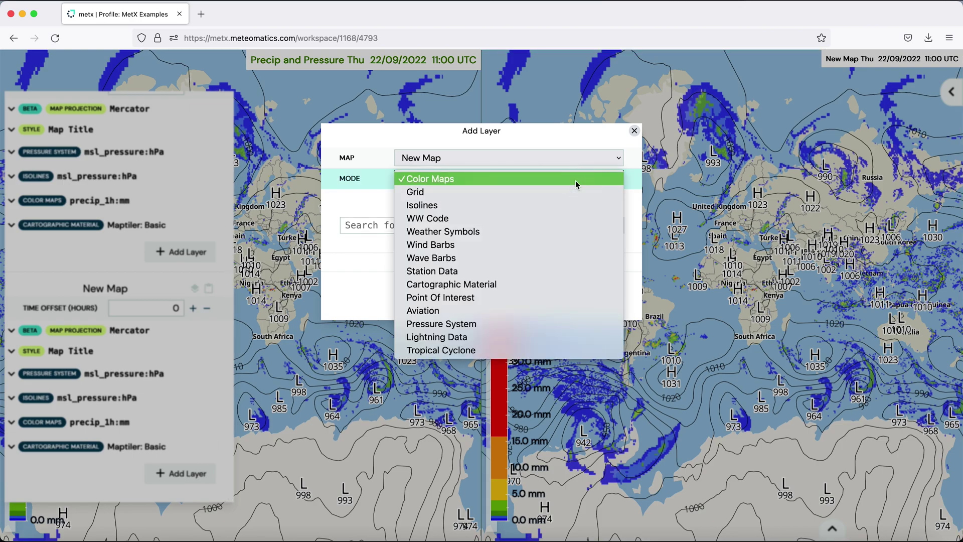
{"action": "left_click", "coordinate": [519, 243]}
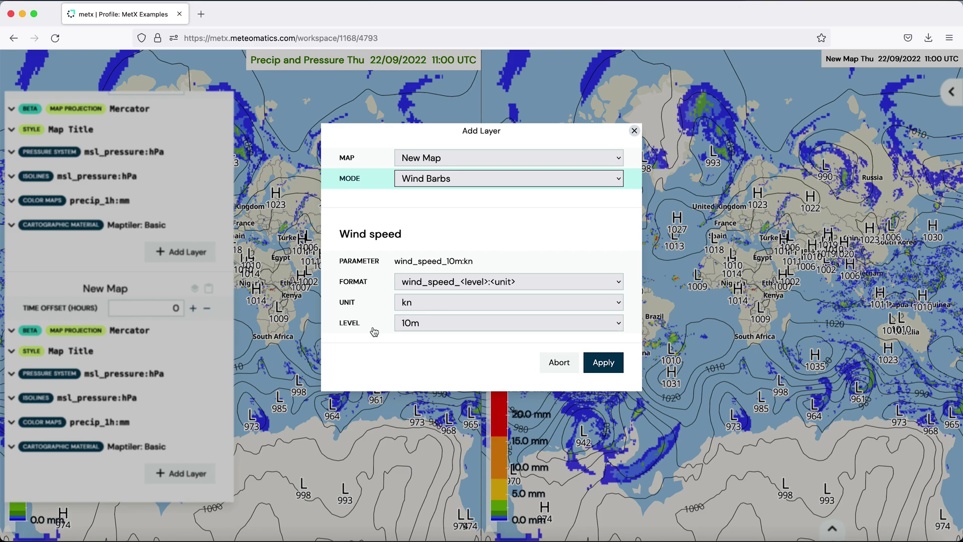
{"action": "left_click", "coordinate": [604, 364]}
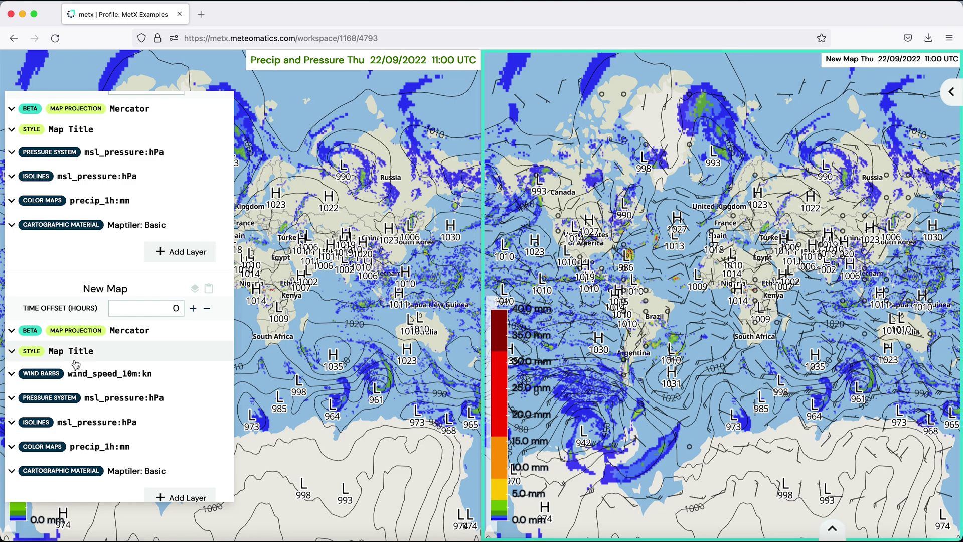
Step: Hide the precip_1h:mm Color Maps layer in the new map
{"action": "scroll", "coordinate": [75, 363], "scroll_direction": "down", "scroll_amount": 1}
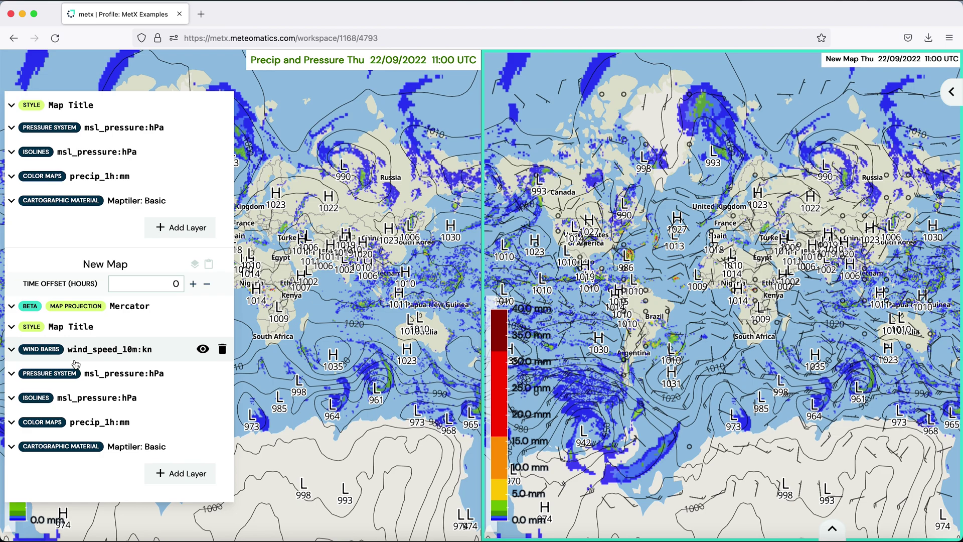
{"action": "mouse_move", "coordinate": [161, 424]}
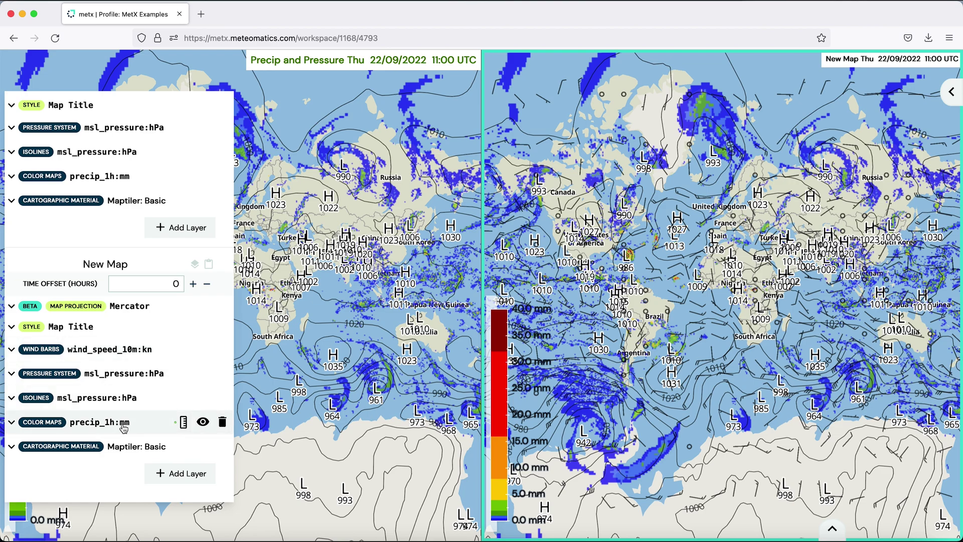
{"action": "left_click", "coordinate": [203, 423]}
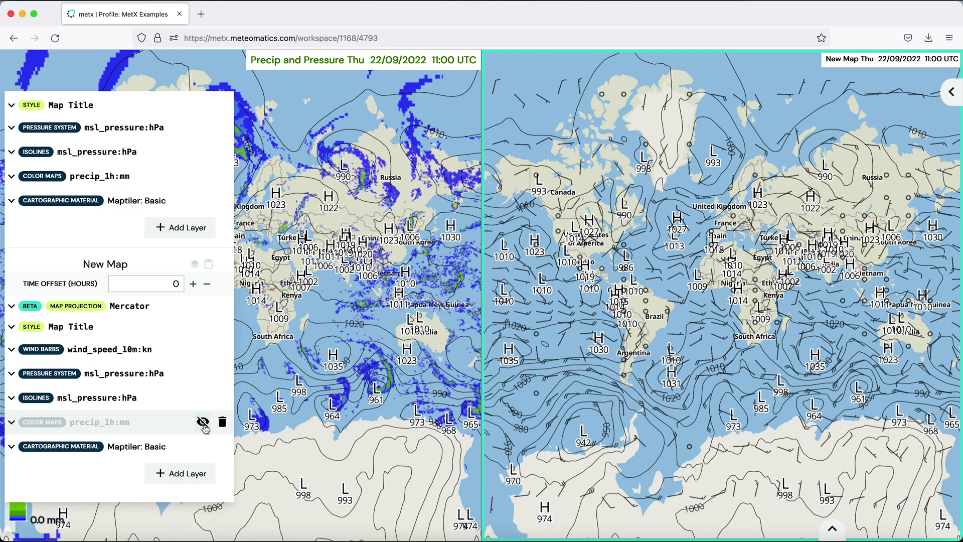
Step: Rename the second map as Wind and Pressure
{"action": "scroll", "coordinate": [133, 373], "scroll_direction": "up", "scroll_amount": 5}
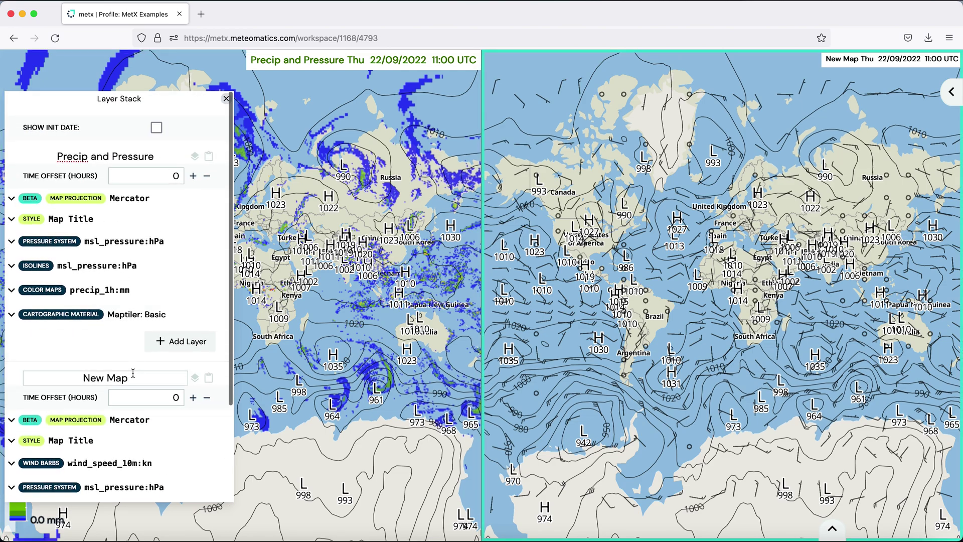
{"action": "left_click", "coordinate": [133, 373]}
{"action": "key", "text": "BackSpace"}
{"action": "key", "text": "BackSpace"}
{"action": "key", "text": "BackSpace"}
{"action": "key", "text": "BackSpace"}
{"action": "key", "text": "BackSpace"}
{"action": "key", "text": "BackSpace"}
{"action": "key", "text": "BackSpace"}
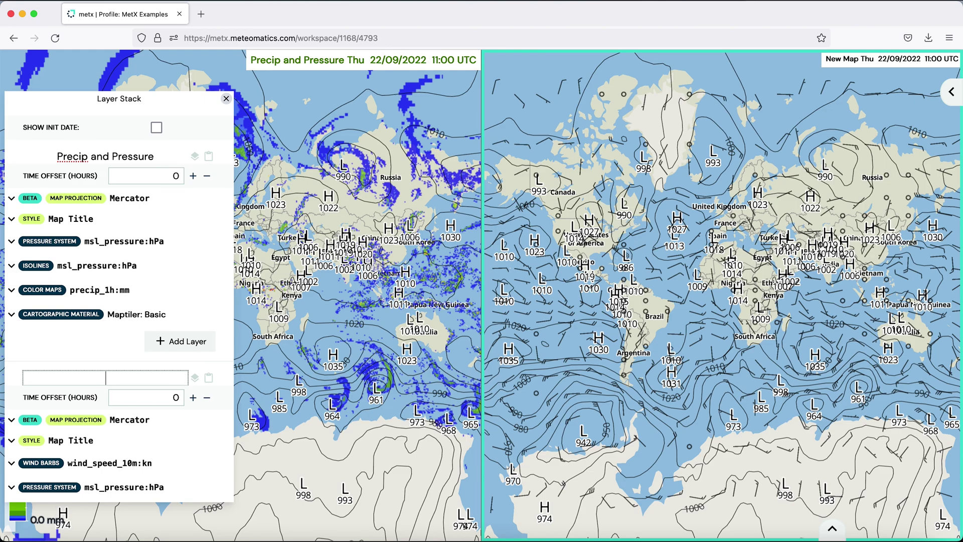
{"action": "type", "text": "Wind and Pressure"}
Step: Style the Wind and Pressure map's title with font size 17 and the dark green preset color
{"action": "scroll", "coordinate": [15, 329], "scroll_direction": "down", "scroll_amount": 5}
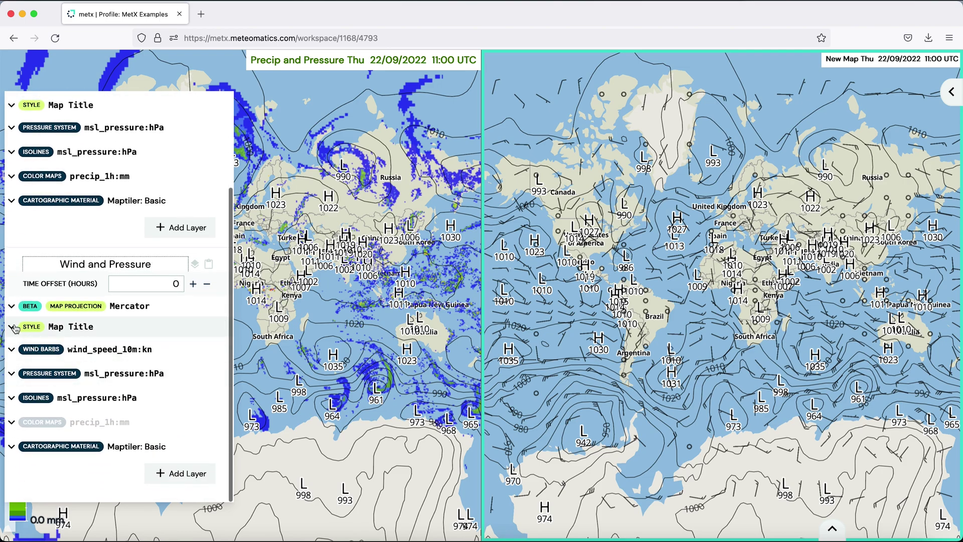
{"action": "left_click", "coordinate": [15, 329]}
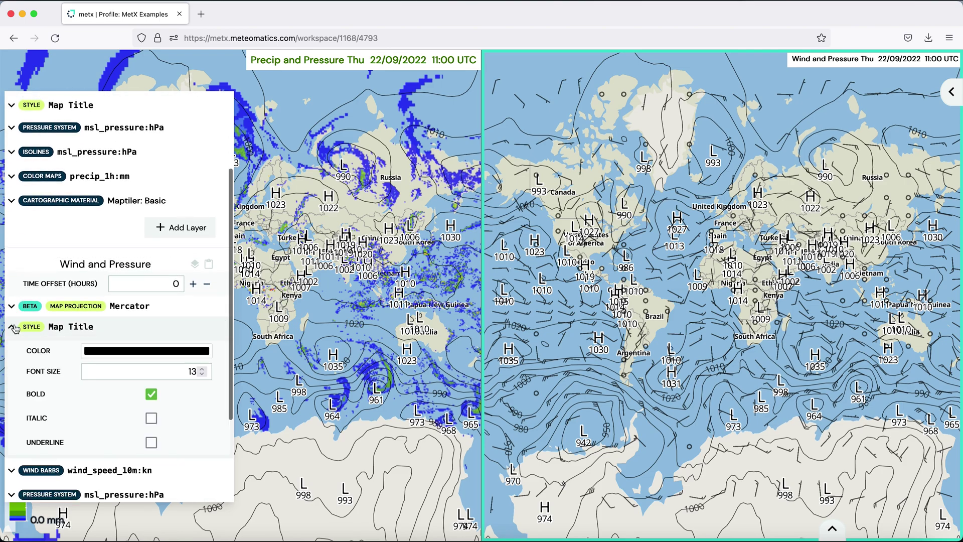
{"action": "left_click", "coordinate": [202, 370]}
{"action": "left_click", "coordinate": [203, 369]}
{"action": "left_click", "coordinate": [202, 369]}
{"action": "left_click", "coordinate": [203, 369]}
{"action": "left_click", "coordinate": [186, 353]}
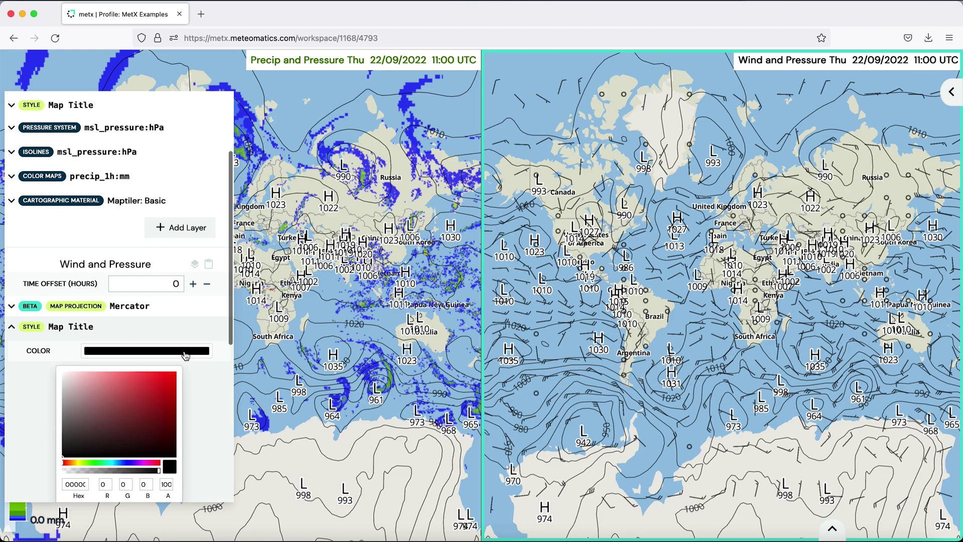
{"action": "scroll", "coordinate": [141, 464], "scroll_direction": "down", "scroll_amount": 5}
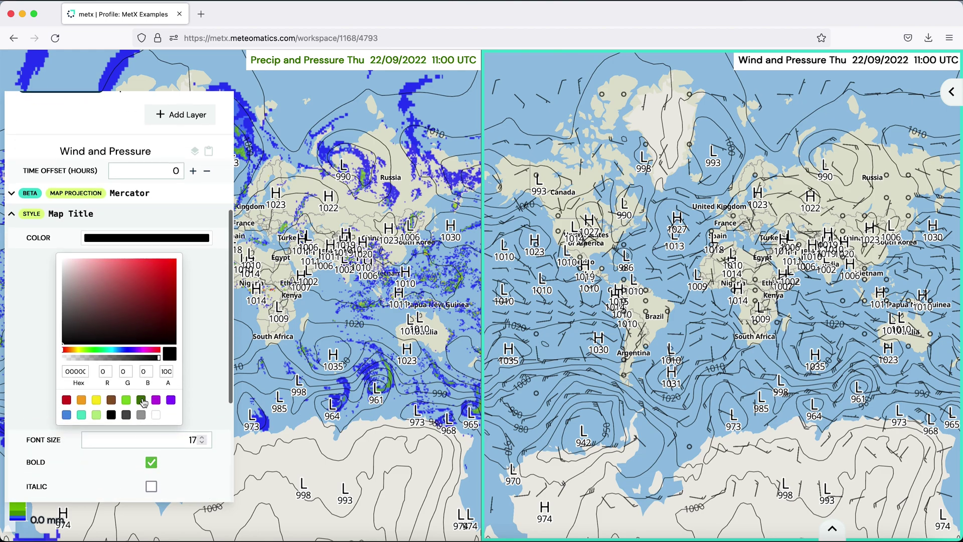
{"action": "left_click", "coordinate": [142, 399]}
{"action": "left_click", "coordinate": [11, 214]}
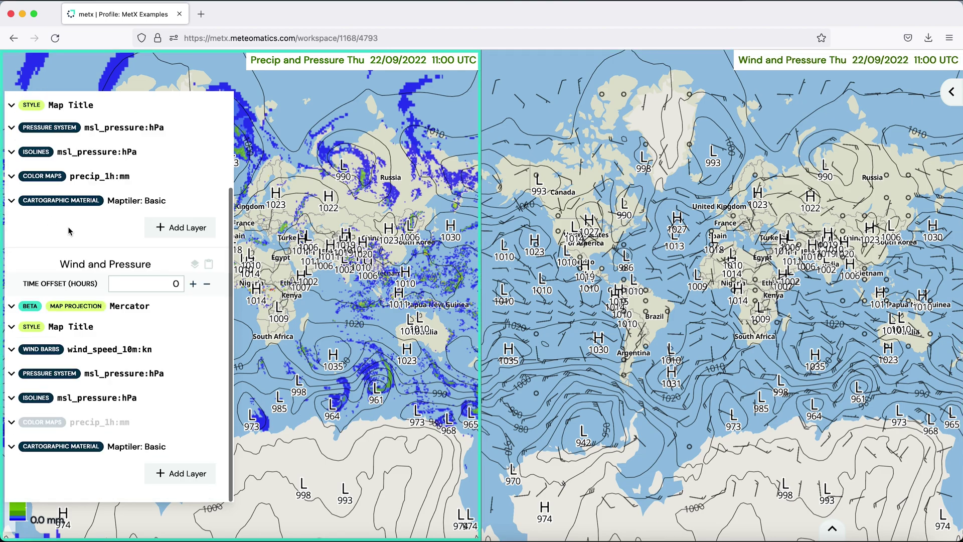
Step: Close the layer stack and save the Weather Overview dashboard
{"action": "scroll", "coordinate": [151, 200], "scroll_direction": "up", "scroll_amount": 10}
{"action": "left_click", "coordinate": [225, 99]}
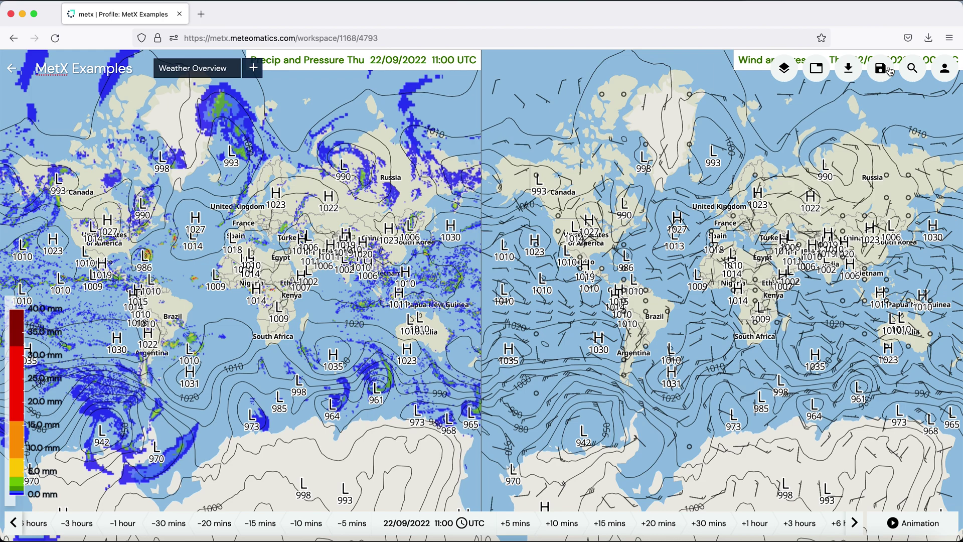
{"action": "left_click", "coordinate": [883, 73]}
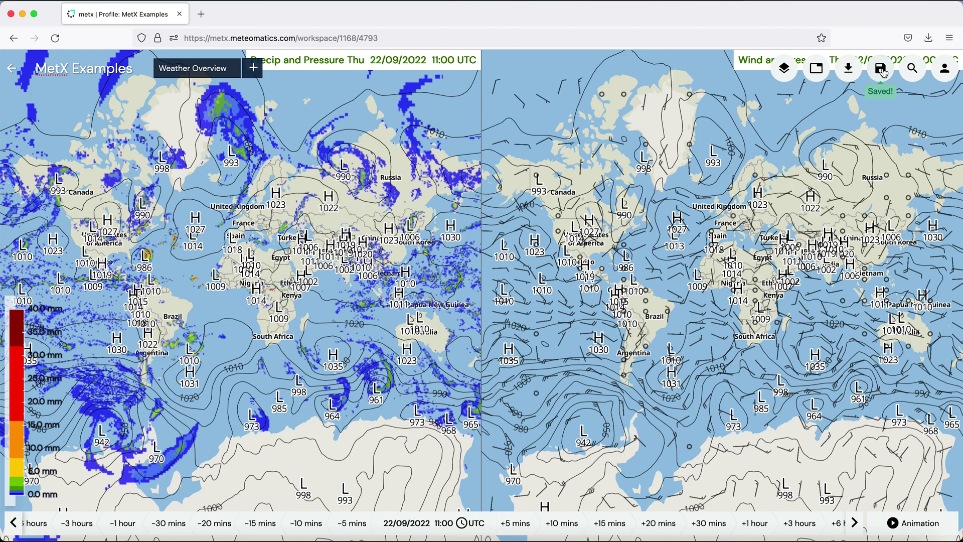
Step: Change the tab layout to three side-by-side columns and add a new map in the empty third one
{"action": "left_click", "coordinate": [817, 70]}
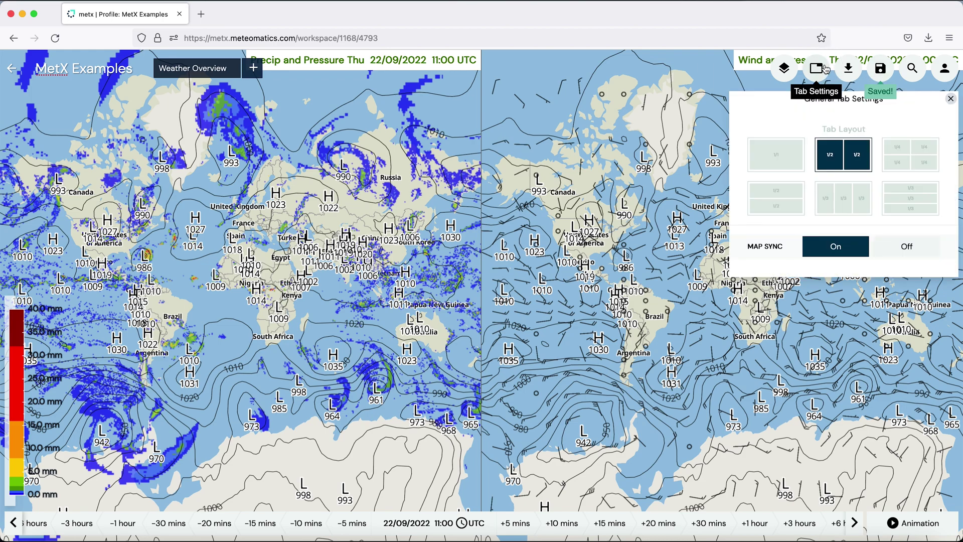
{"action": "left_click", "coordinate": [841, 201]}
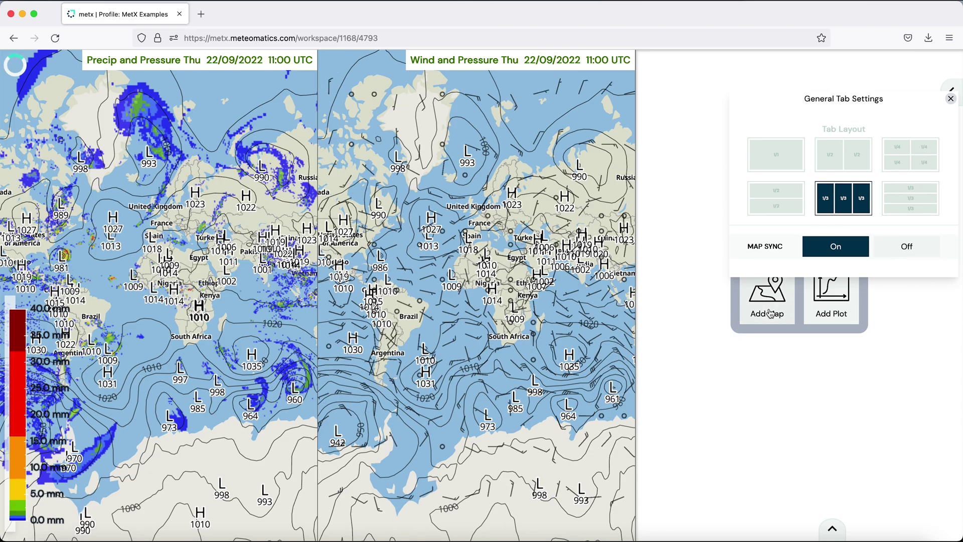
{"action": "left_click", "coordinate": [767, 307]}
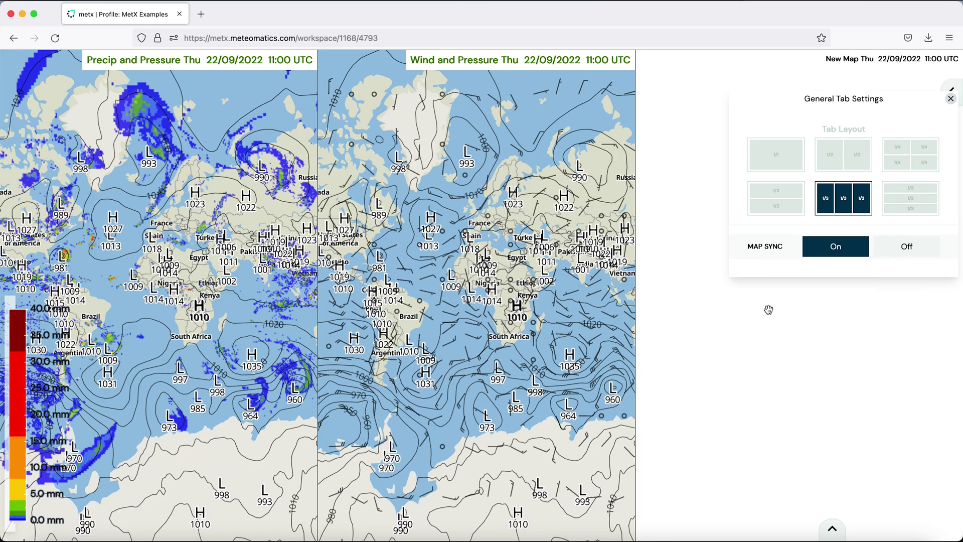
{"action": "left_click", "coordinate": [951, 96]}
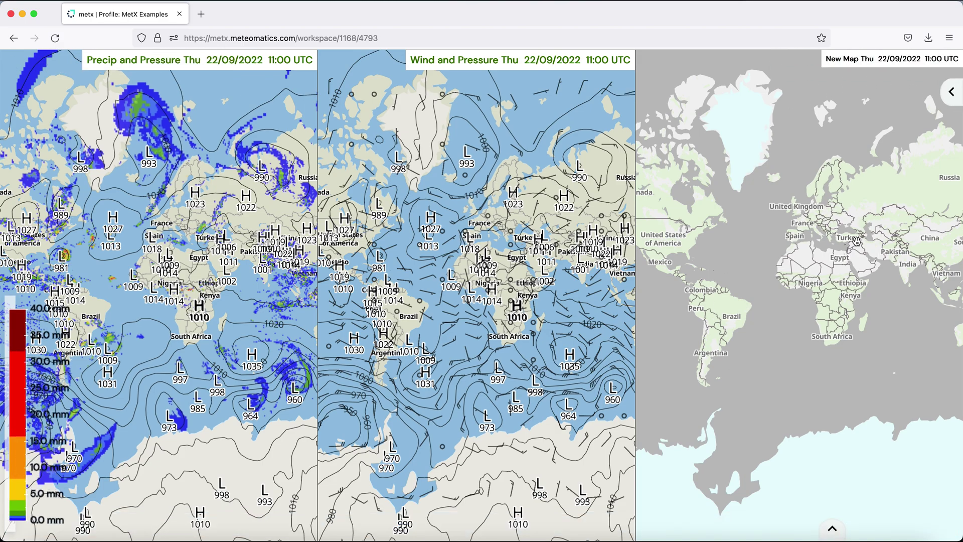
Step: Add a Color Maps layer to the new third map for temperature at the 2m level in C
{"action": "left_click", "coordinate": [793, 74]}
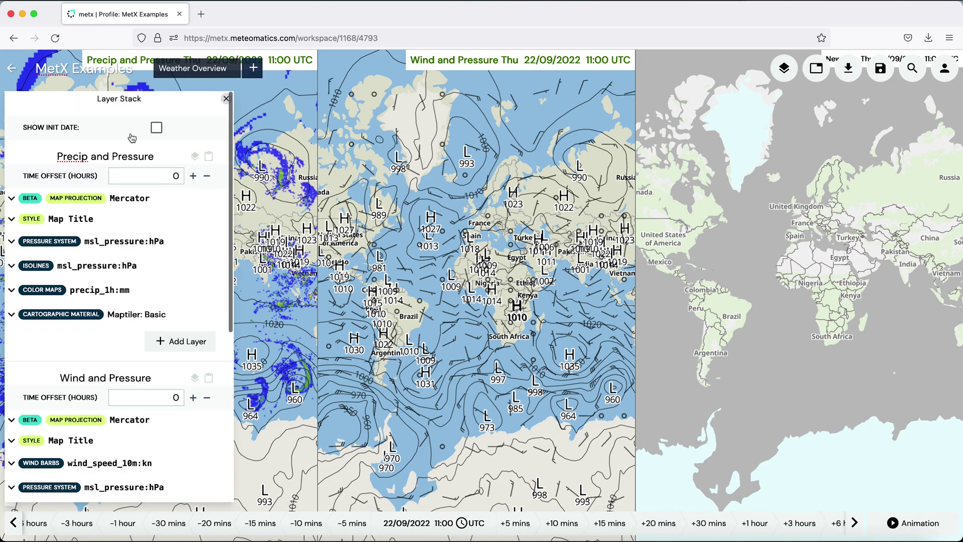
{"action": "scroll", "coordinate": [15, 327], "scroll_direction": "down", "scroll_amount": 2}
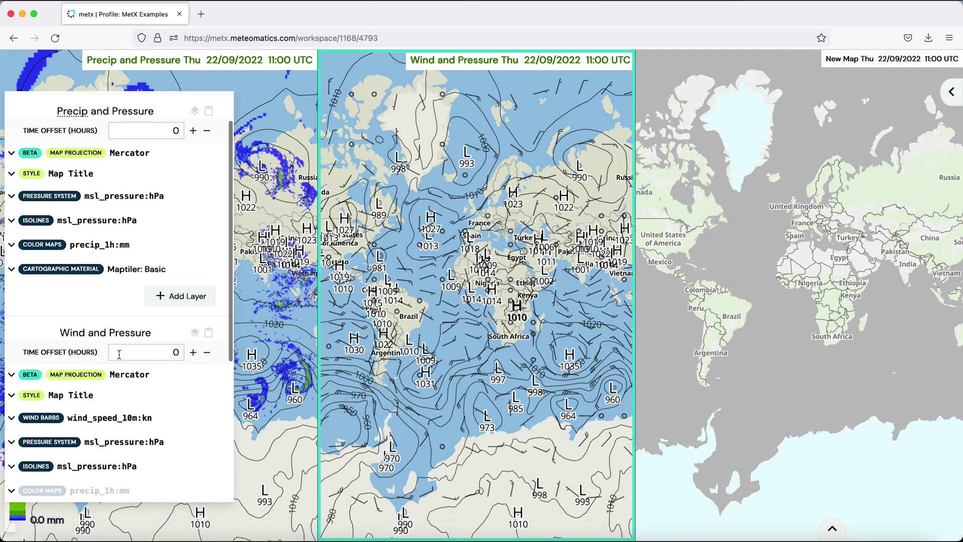
{"action": "scroll", "coordinate": [119, 354], "scroll_direction": "down", "scroll_amount": 5}
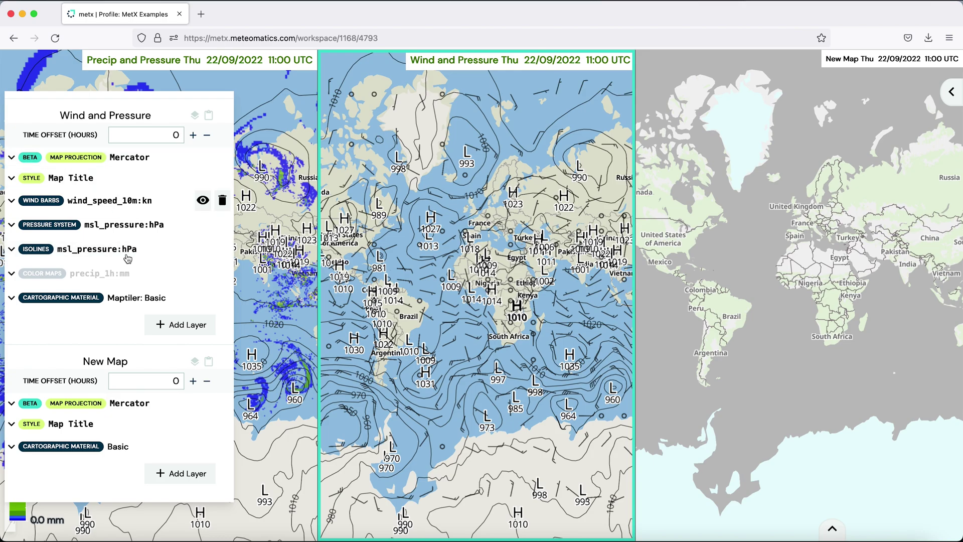
{"action": "left_click", "coordinate": [182, 475]}
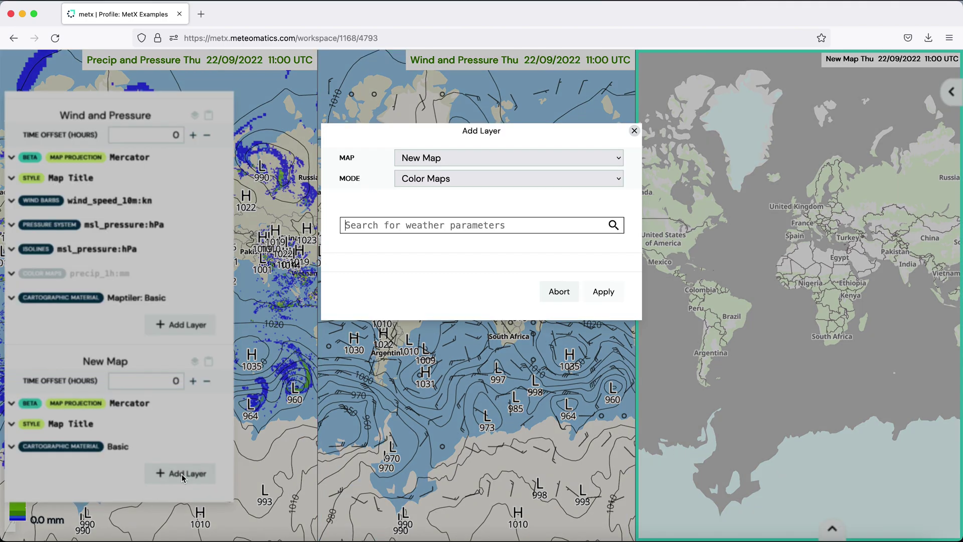
{"action": "type", "text": "t"}
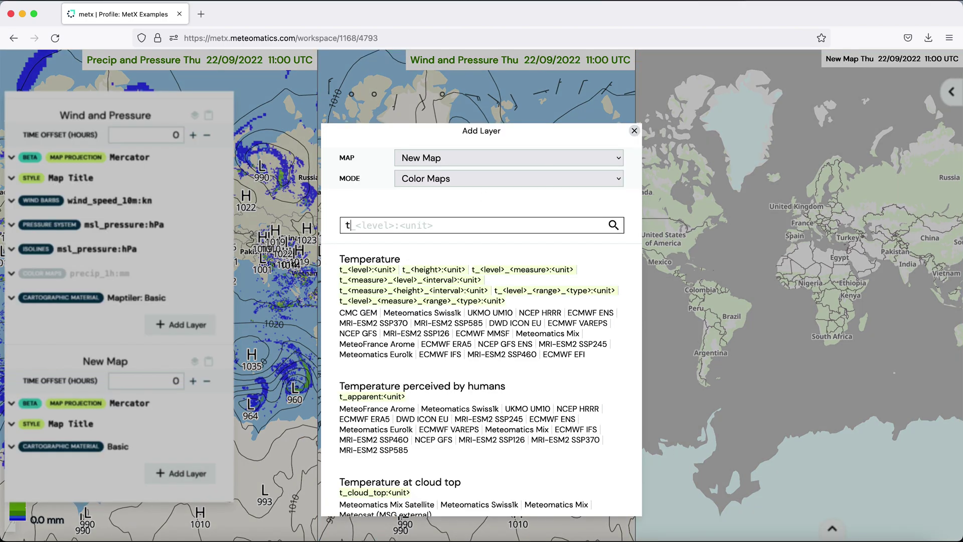
{"action": "type", "text": "_"}
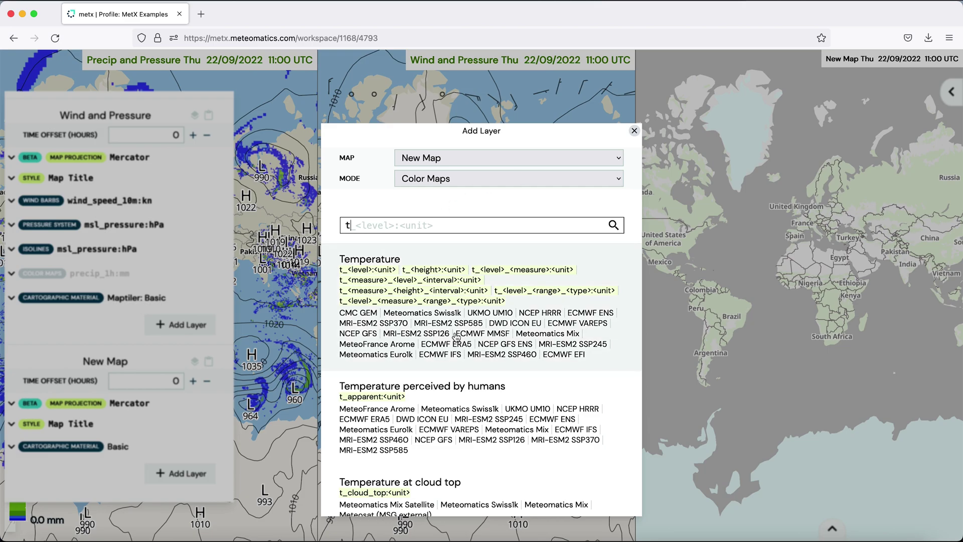
{"action": "left_click", "coordinate": [461, 317]}
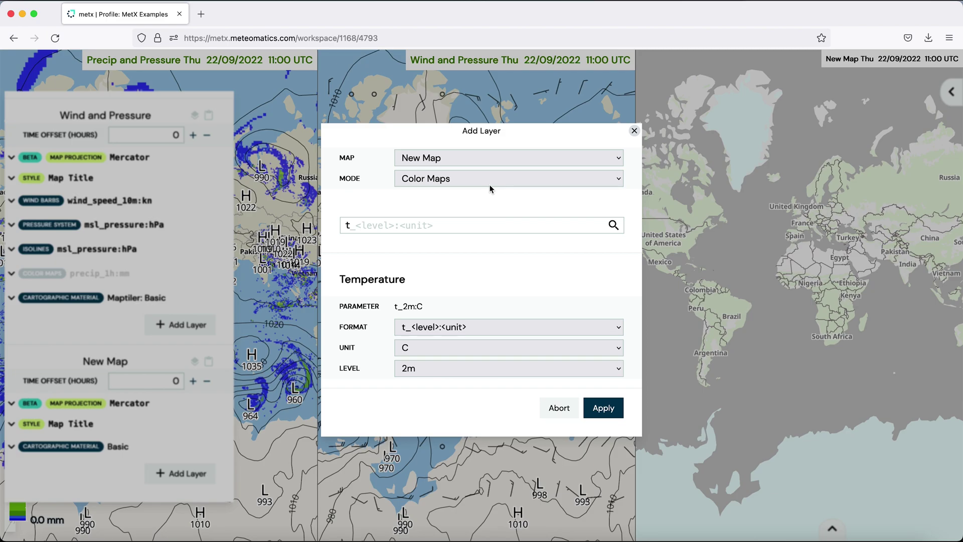
{"action": "left_click", "coordinate": [604, 408]}
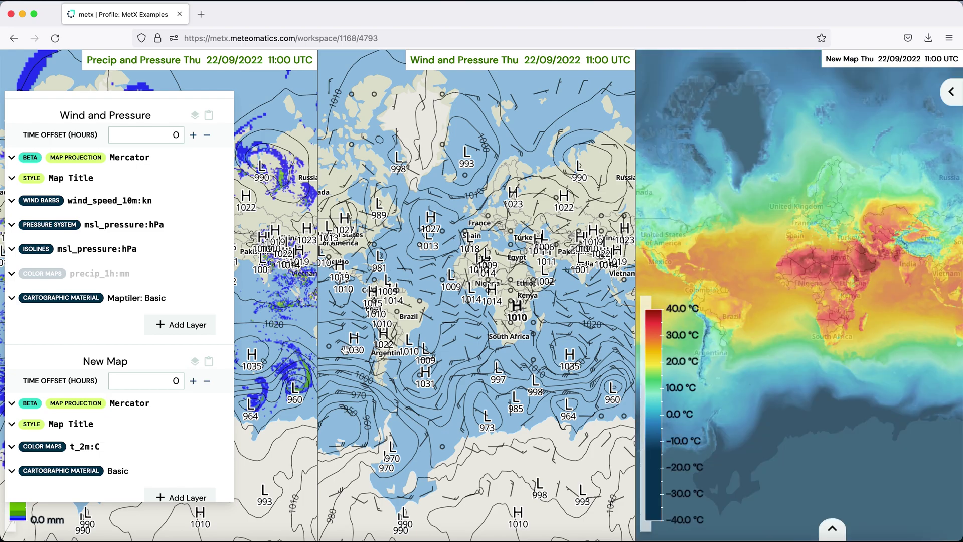
Step: Raise the opacity of the new map's t_2m:C Color Maps layer to the maximum
{"action": "scroll", "coordinate": [58, 462], "scroll_direction": "down", "scroll_amount": 1}
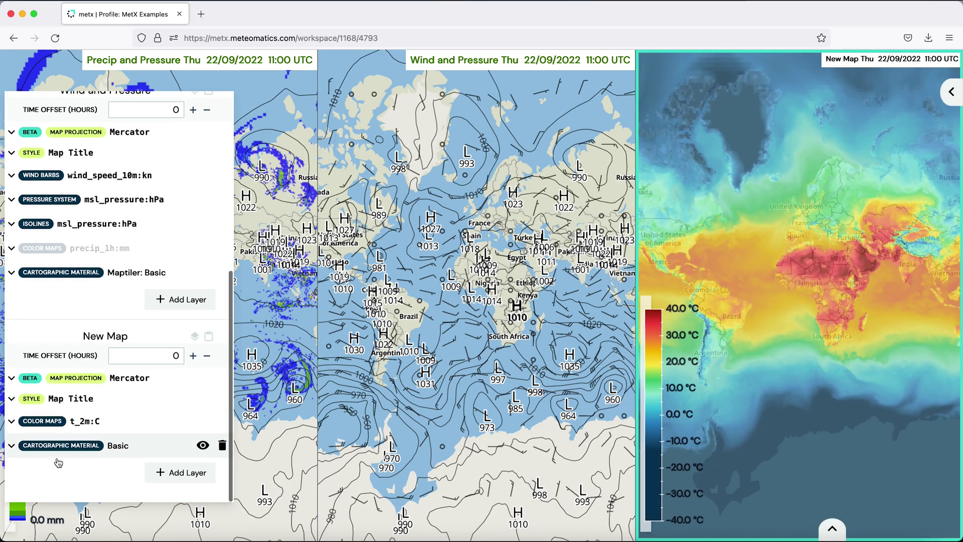
{"action": "left_click", "coordinate": [14, 425]}
{"action": "scroll", "coordinate": [160, 412], "scroll_direction": "down", "scroll_amount": 4}
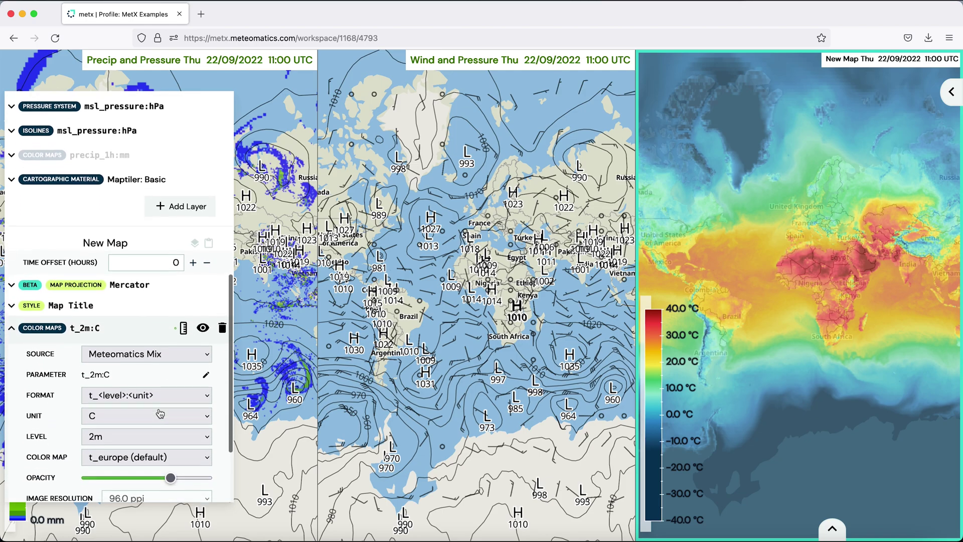
{"action": "scroll", "coordinate": [160, 413], "scroll_direction": "down", "scroll_amount": 4}
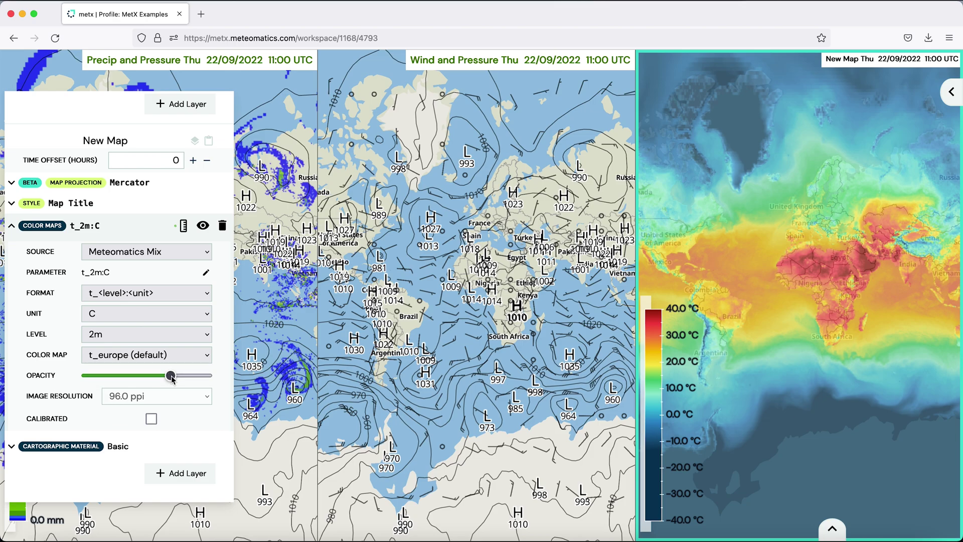
{"action": "left_click_drag", "start_coordinate": [171, 376], "coordinate": [241, 385]}
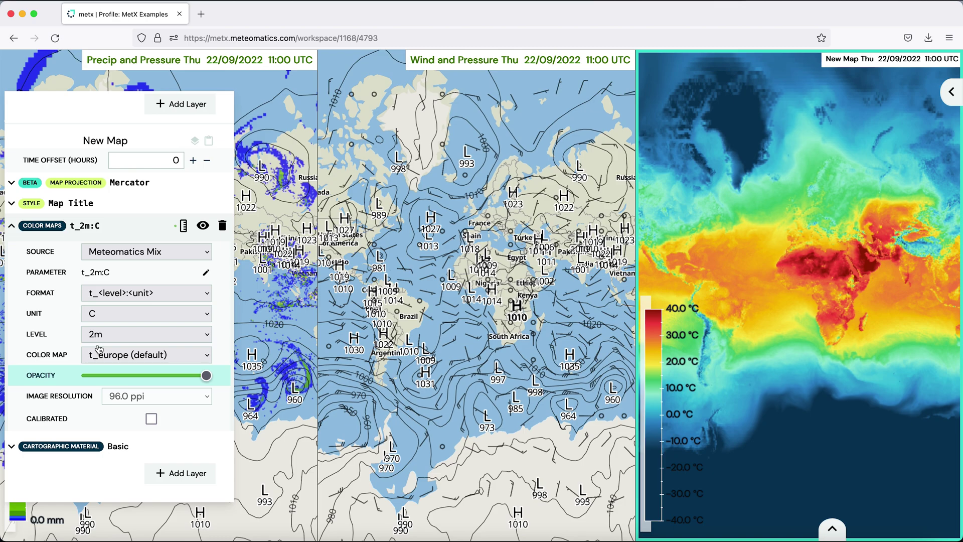
{"action": "left_click", "coordinate": [12, 228]}
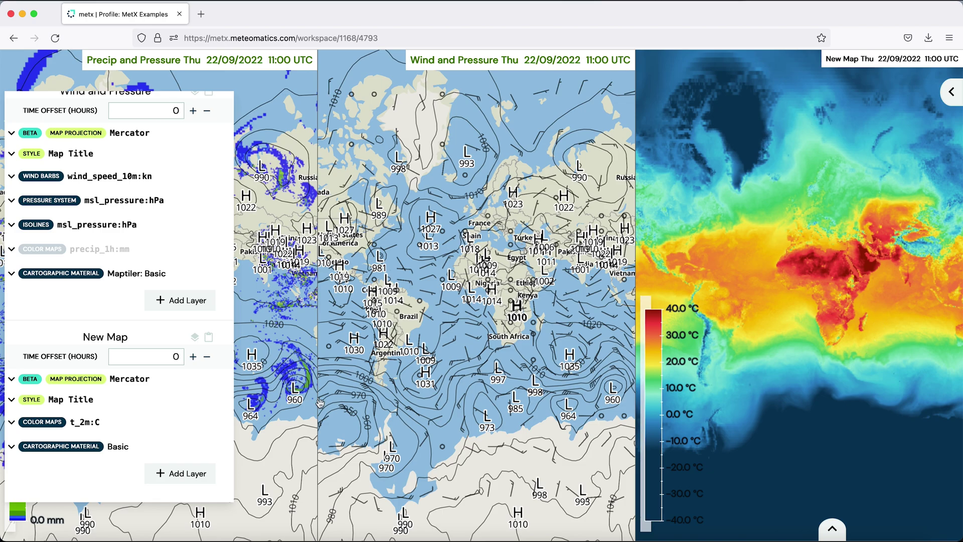
Step: Set the new map's basemap to Border and move that cartographic layer above the t_2m:C layer
{"action": "left_click", "coordinate": [11, 449]}
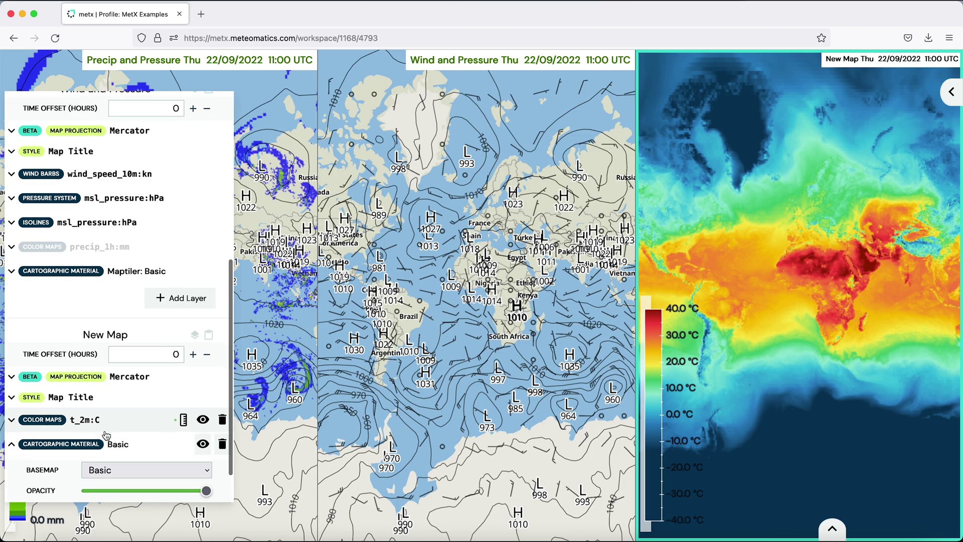
{"action": "scroll", "coordinate": [75, 400], "scroll_direction": "down", "scroll_amount": 2}
{"action": "left_click", "coordinate": [172, 425]}
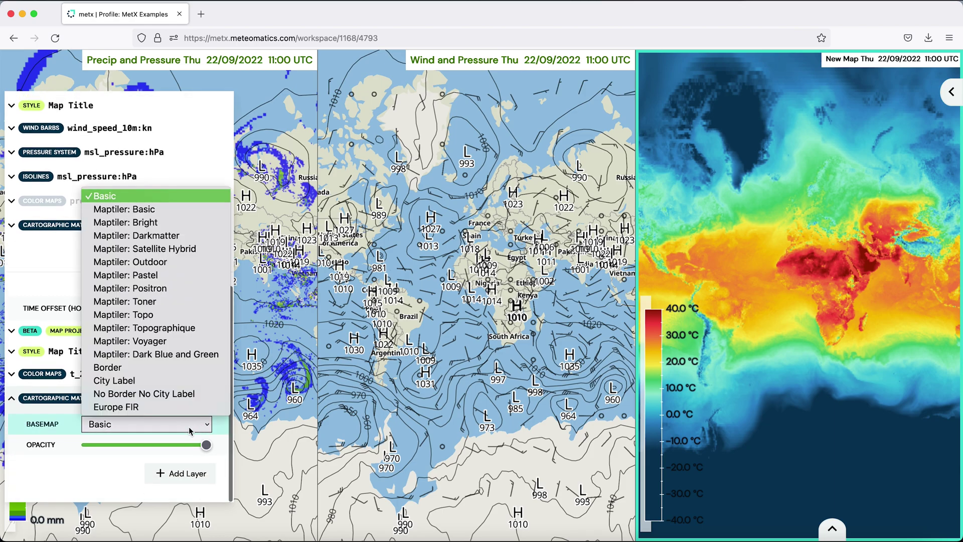
{"action": "left_click", "coordinate": [176, 369]}
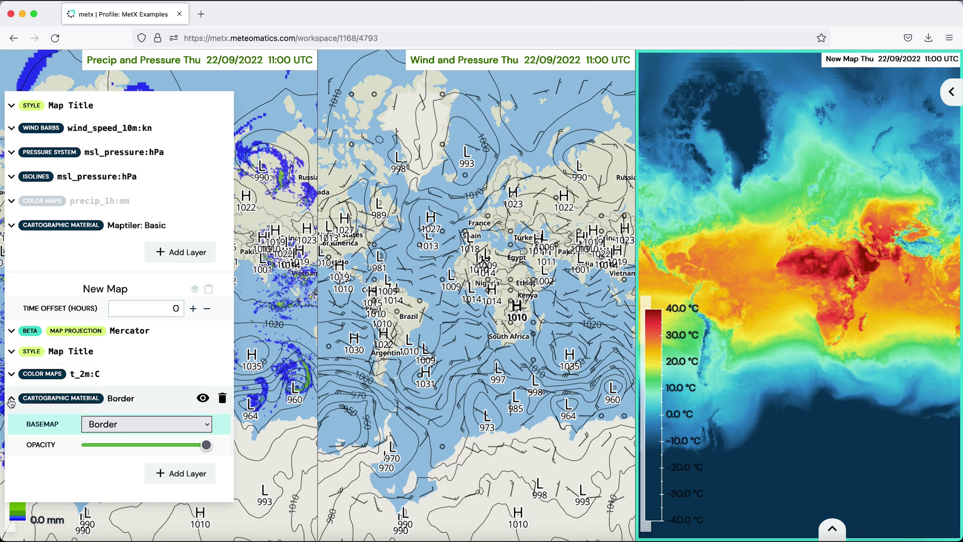
{"action": "left_click", "coordinate": [131, 399]}
{"action": "mouse_move", "coordinate": [136, 448]}
{"action": "left_mouse_down"}
{"action": "mouse_move", "coordinate": [131, 395]}
{"action": "mouse_move", "coordinate": [120, 458]}
{"action": "mouse_move", "coordinate": [102, 411]}
{"action": "mouse_move", "coordinate": [117, 415]}
{"action": "left_mouse_up"}
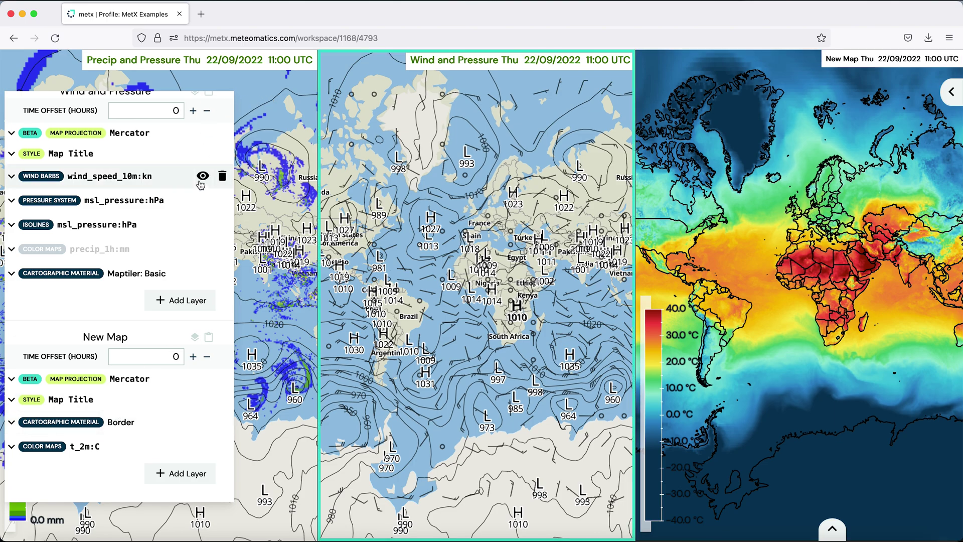
Step: Rename the third map as Temperature
{"action": "scroll", "coordinate": [151, 301], "scroll_direction": "up", "scroll_amount": 6}
{"action": "scroll", "coordinate": [153, 339], "scroll_direction": "down", "scroll_amount": 1}
{"action": "scroll", "coordinate": [153, 339], "scroll_direction": "down", "scroll_amount": 5}
{"action": "left_click", "coordinate": [120, 336]}
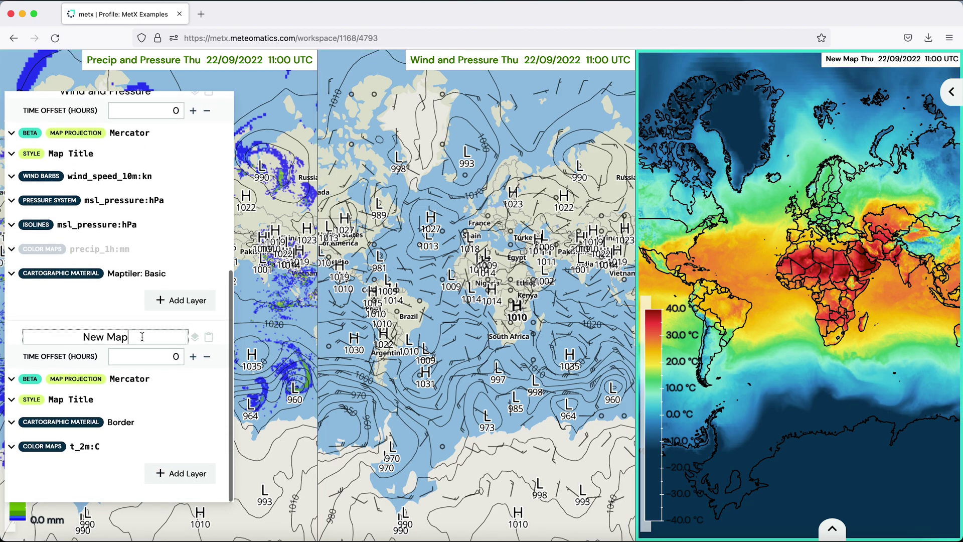
{"action": "key", "text": "BackSpace"}
{"action": "key", "text": "BackSpace"}
{"action": "key", "text": "BackSpace"}
{"action": "key", "text": "BackSpace"}
{"action": "key", "text": "BackSpace"}
{"action": "key", "text": "BackSpace"}
{"action": "key", "text": "BackSpace"}
{"action": "type", "text": "T"}
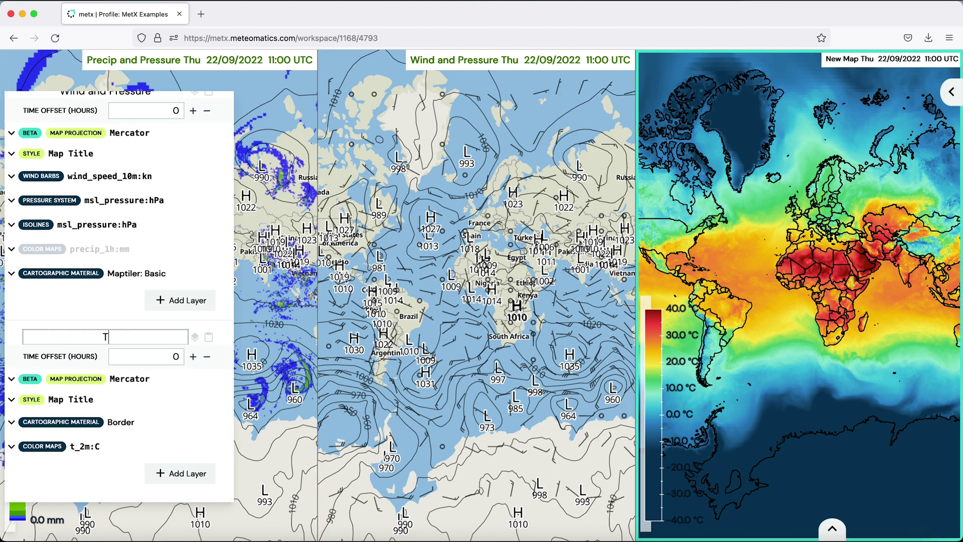
{"action": "type", "text": "emperature"}
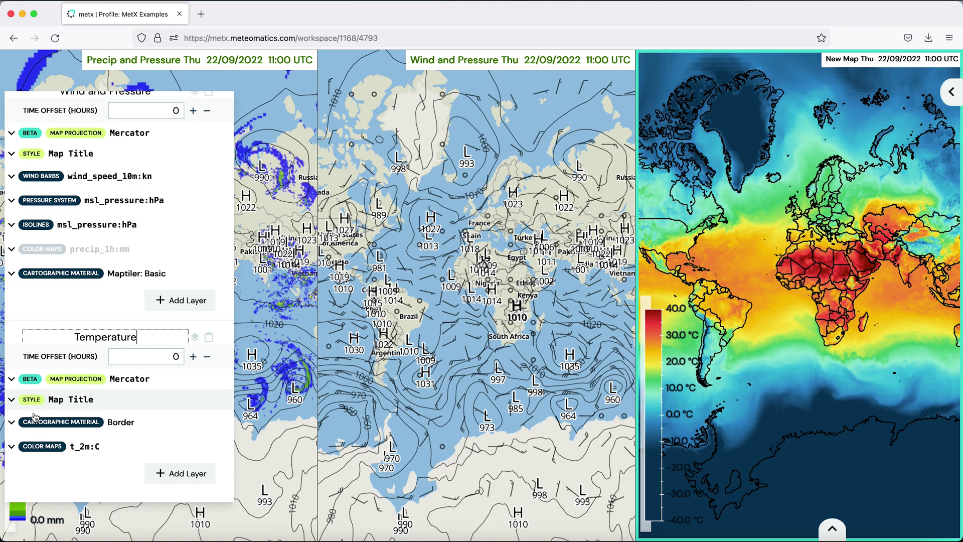
Step: Style the Temperature map's title with font size 17 and the dark green preset color 417505
{"action": "left_click", "coordinate": [14, 400]}
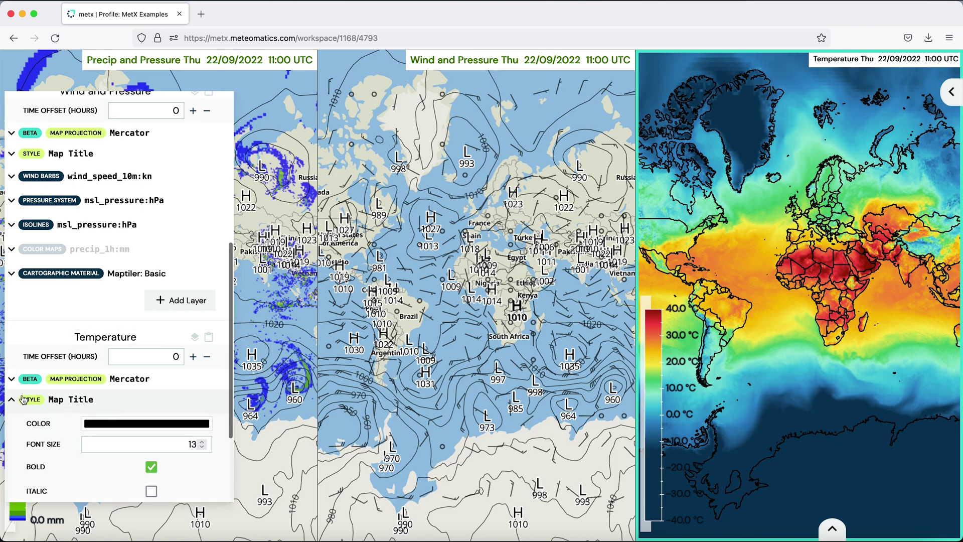
{"action": "left_click", "coordinate": [202, 442]}
{"action": "left_click", "coordinate": [202, 441]}
{"action": "left_click", "coordinate": [202, 441]}
{"action": "left_click", "coordinate": [203, 441]}
{"action": "scroll", "coordinate": [174, 478], "scroll_direction": "down", "scroll_amount": 1}
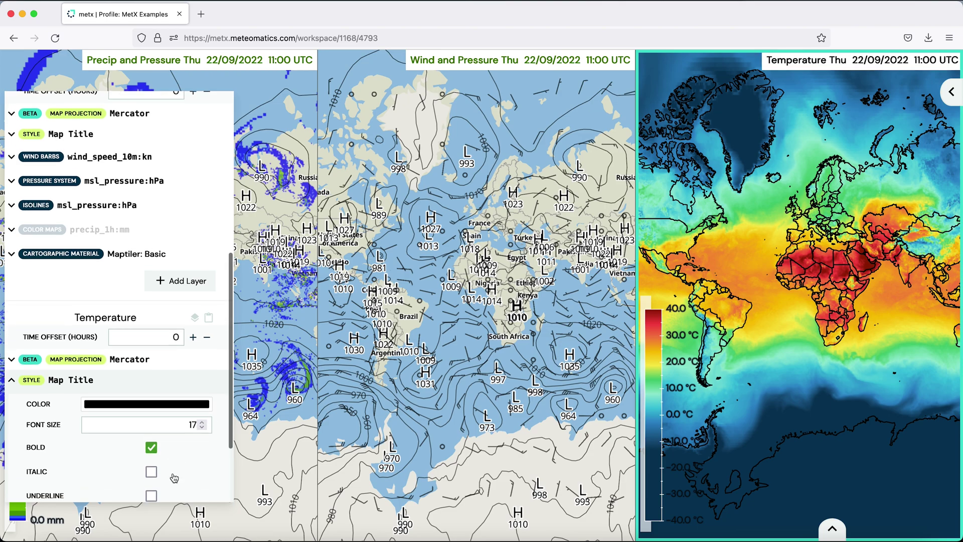
{"action": "left_click", "coordinate": [178, 392]}
{"action": "scroll", "coordinate": [148, 432], "scroll_direction": "down", "scroll_amount": 4}
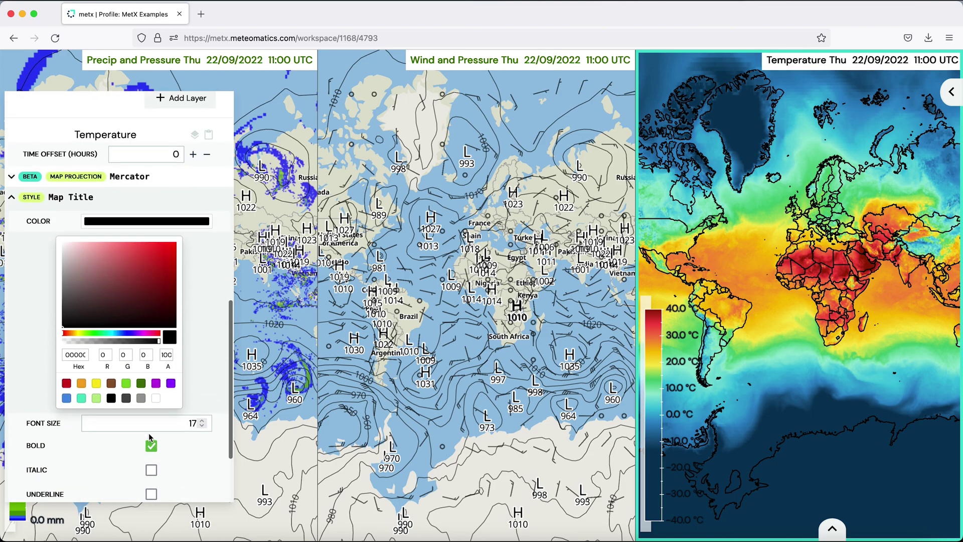
{"action": "left_click", "coordinate": [141, 360]}
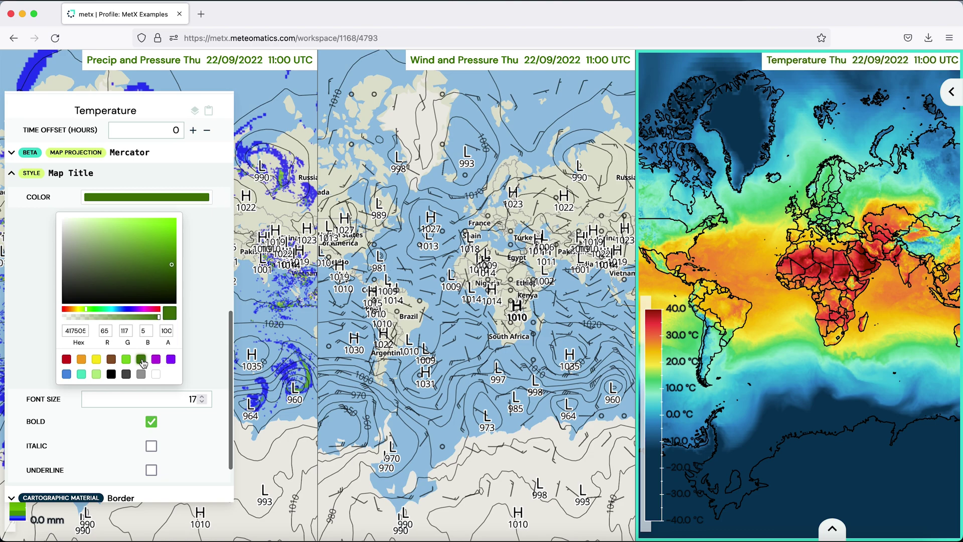
Step: Finish the title styling by closing the colour picker and the Layer Stack, leaving all three maps unobstructed
{"action": "left_click", "coordinate": [18, 191]}
{"action": "scroll", "coordinate": [227, 107], "scroll_direction": "up", "scroll_amount": 15}
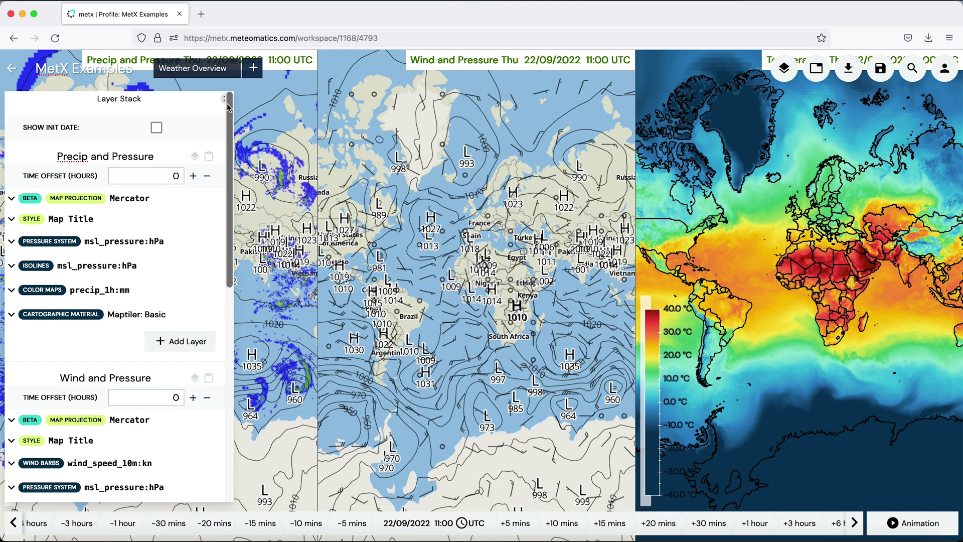
{"action": "left_click", "coordinate": [222, 99]}
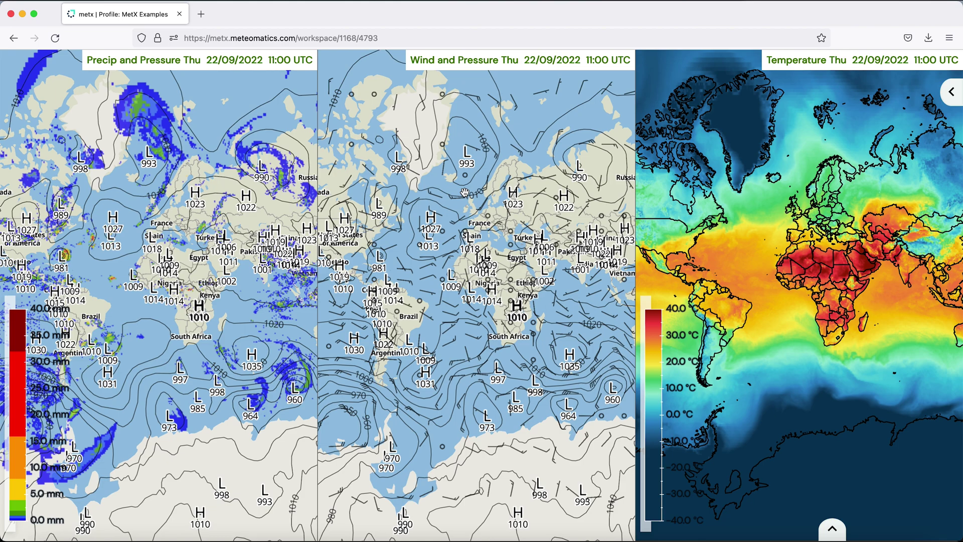
Step: Zoom the three maps in on Central Europe, framing southern Germany, the Alps and northern Italy
{"action": "mouse_move", "coordinate": [465, 193]}
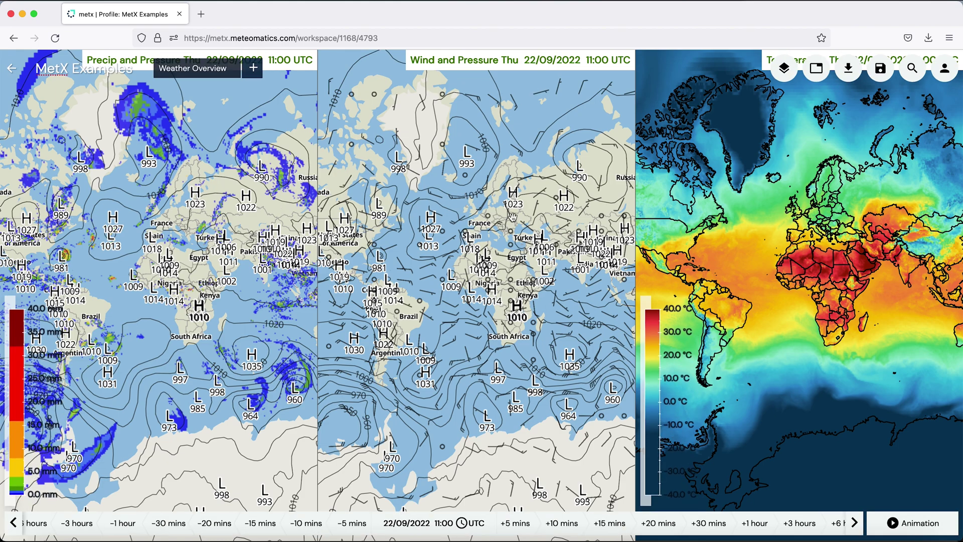
{"action": "scroll", "coordinate": [491, 205], "scroll_direction": "up", "scroll_amount": 5}
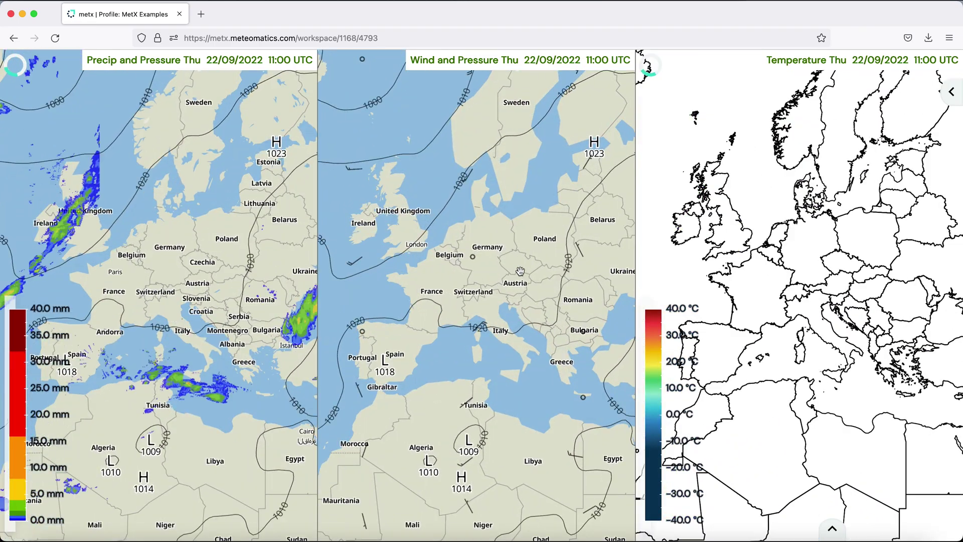
{"action": "scroll", "coordinate": [476, 236], "scroll_direction": "up", "scroll_amount": 3}
{"action": "scroll", "coordinate": [445, 281], "scroll_direction": "up", "scroll_amount": 2}
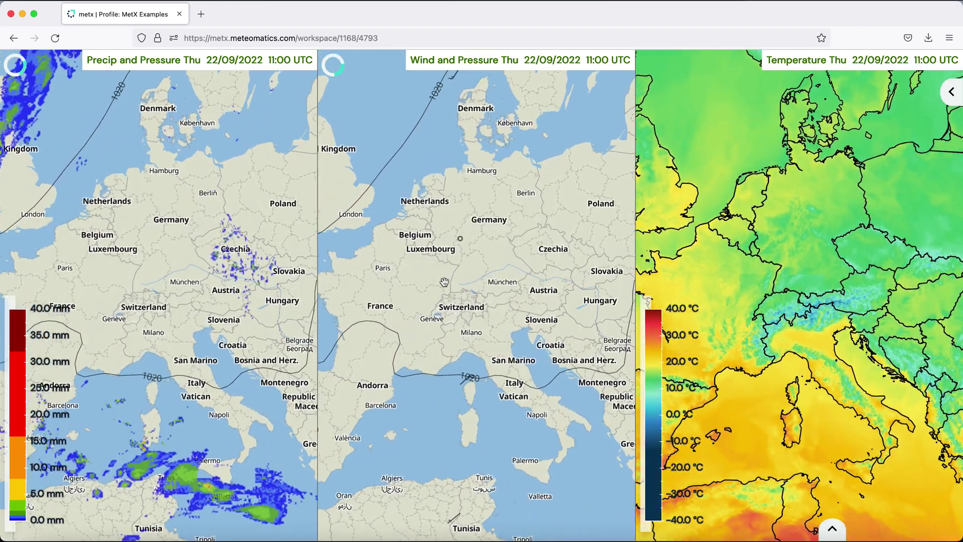
{"action": "scroll", "coordinate": [481, 284], "scroll_direction": "up", "scroll_amount": 2}
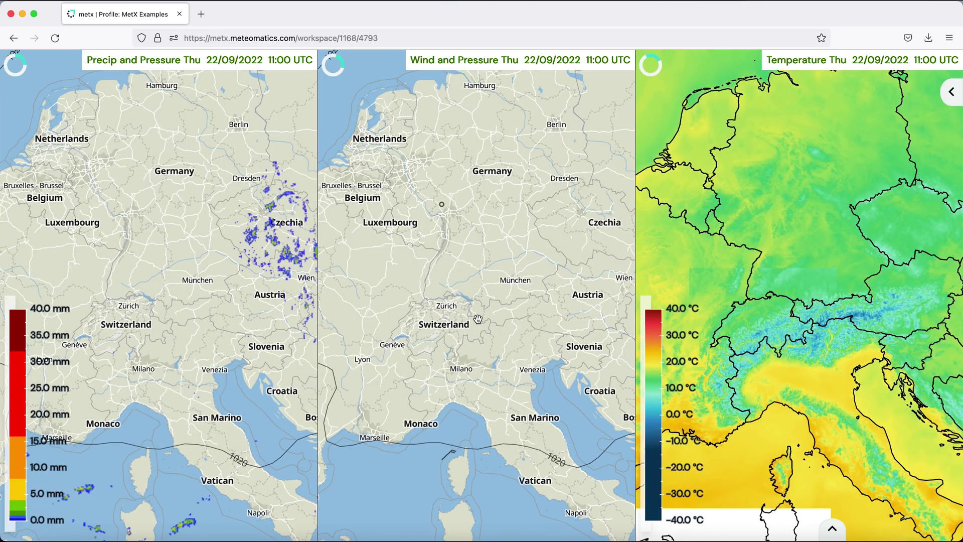
{"action": "scroll", "coordinate": [477, 317], "scroll_direction": "up", "scroll_amount": 2}
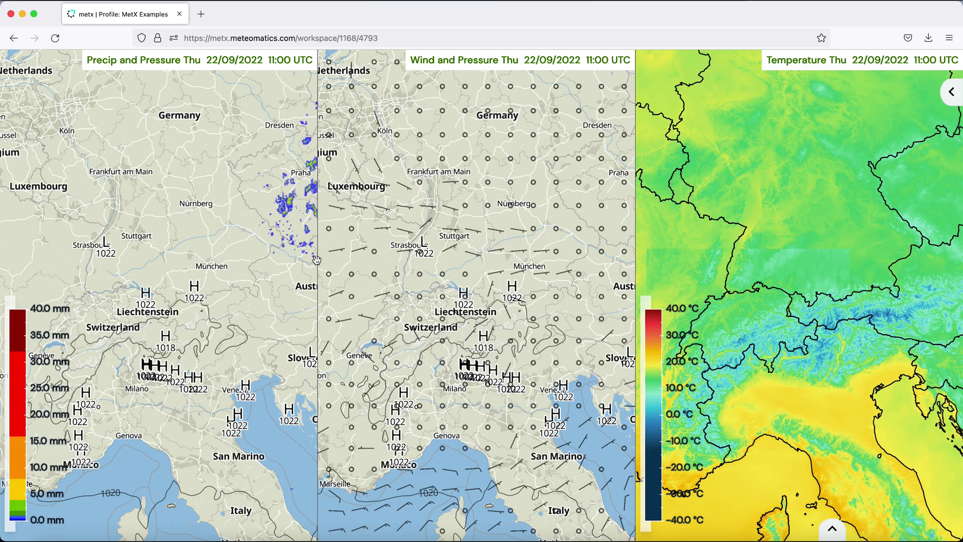
{"action": "left_click_drag", "start_coordinate": [248, 285], "coordinate": [219, 274]}
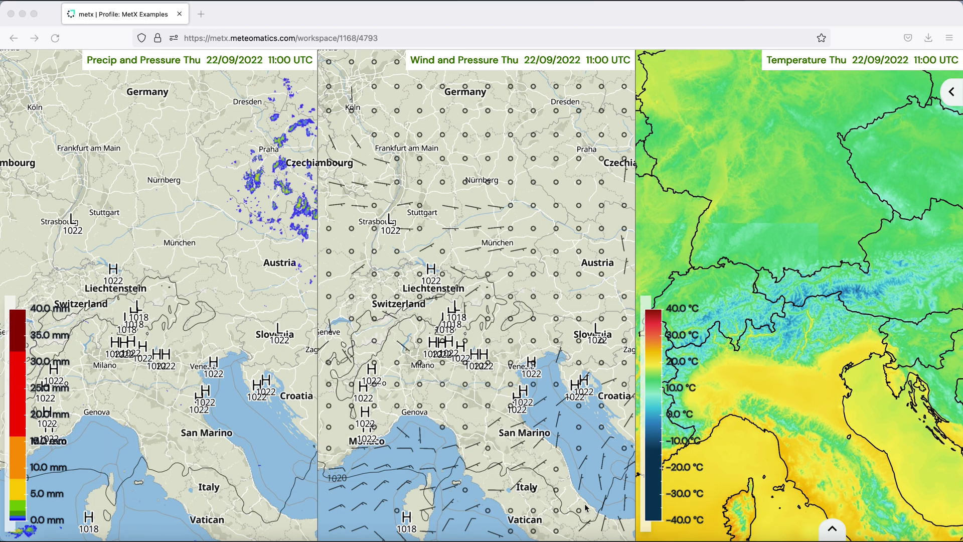
{"action": "left_click", "coordinate": [511, 366]}
Step: Advance the forecast time of all three maps by one hour
{"action": "mouse_move", "coordinate": [394, 524]}
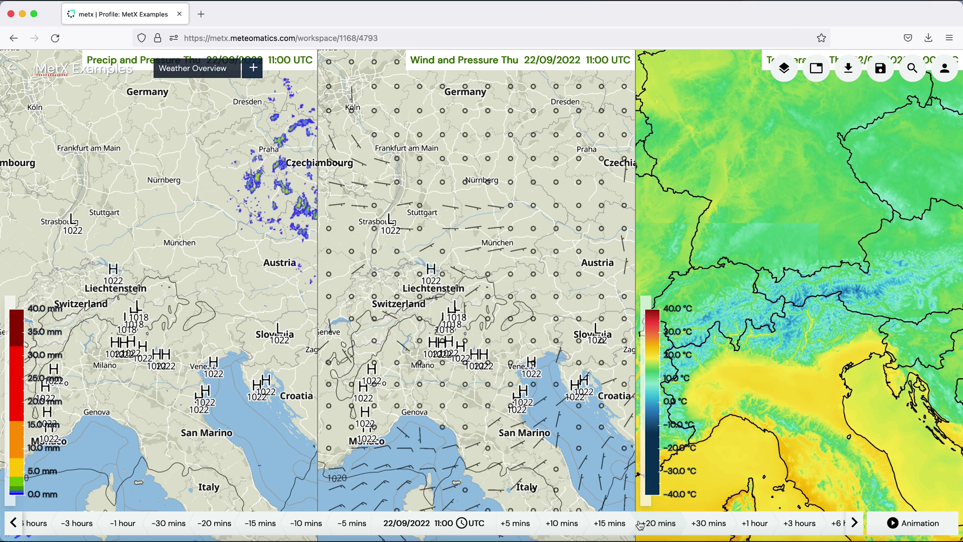
{"action": "left_click", "coordinate": [757, 524]}
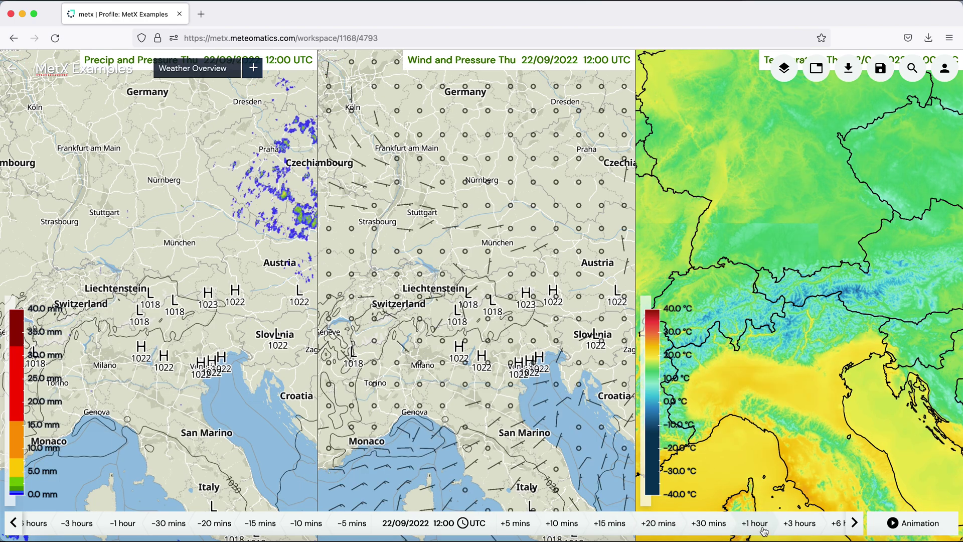
Step: Set the animation time range to 22–25 September 2022 with end time 20:00, apply it and play the animation
{"action": "left_click", "coordinate": [891, 528]}
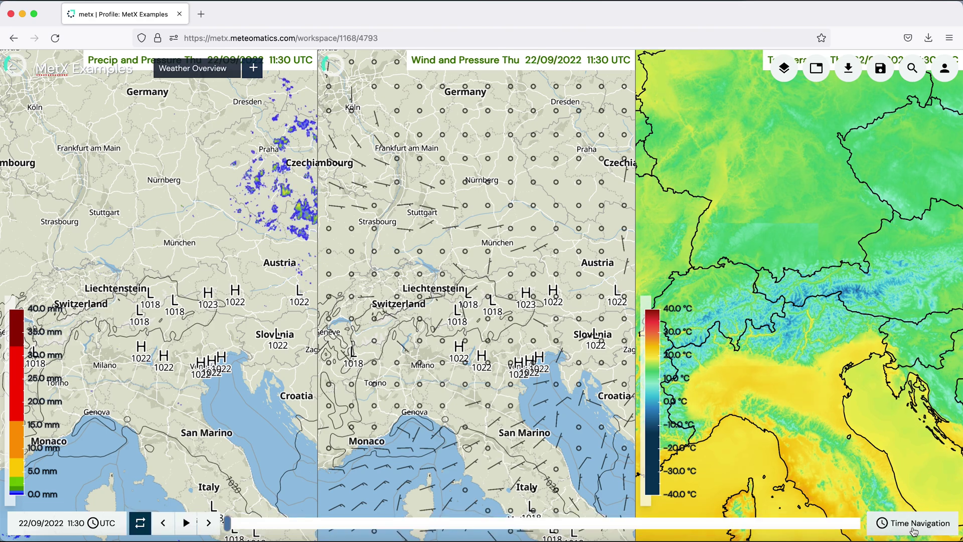
{"action": "left_click", "coordinate": [76, 524]}
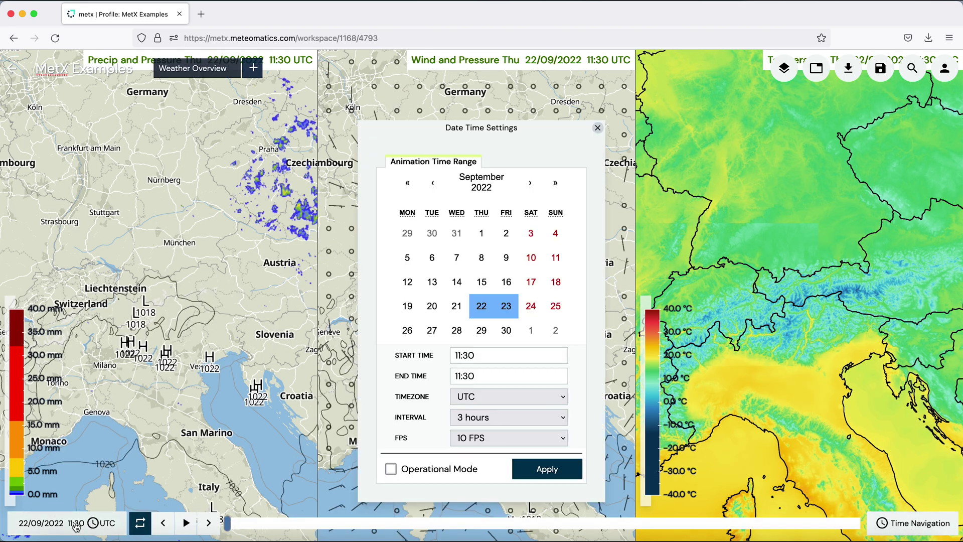
{"action": "left_click", "coordinate": [481, 306]}
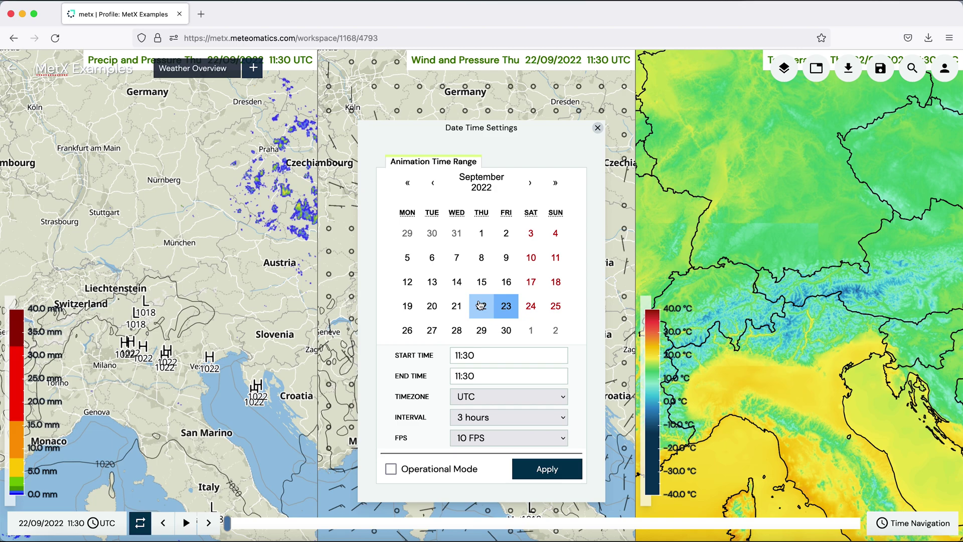
{"action": "left_click", "coordinate": [554, 311]}
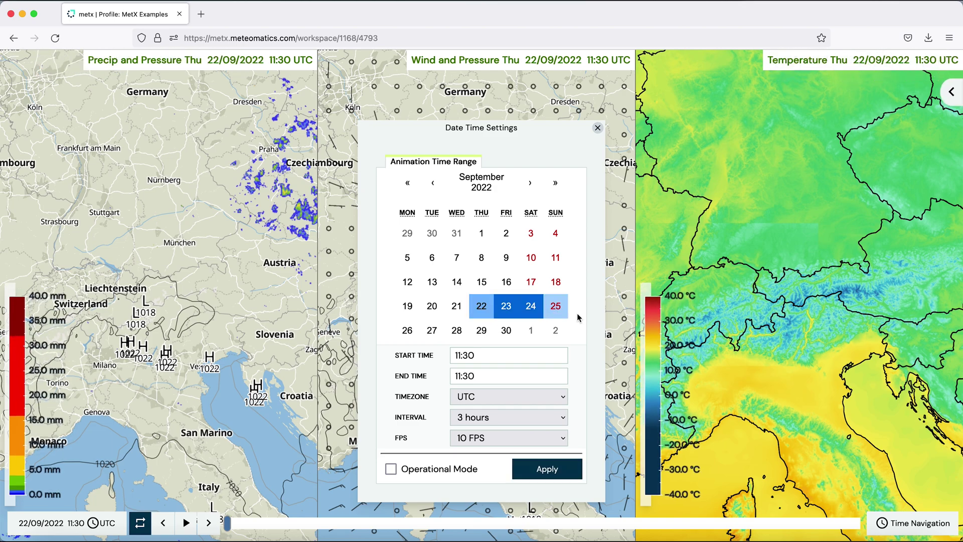
{"action": "left_click", "coordinate": [505, 373]}
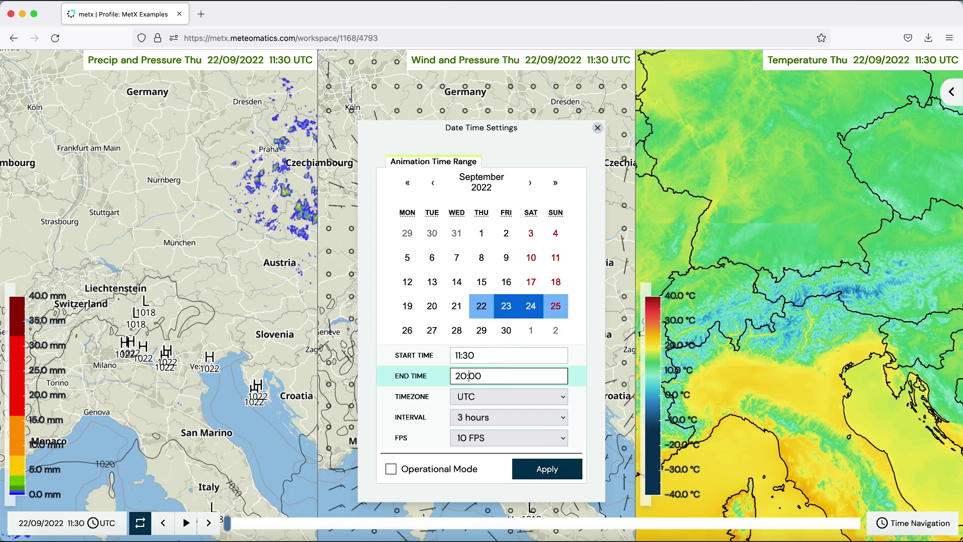
{"action": "left_click", "coordinate": [546, 468]}
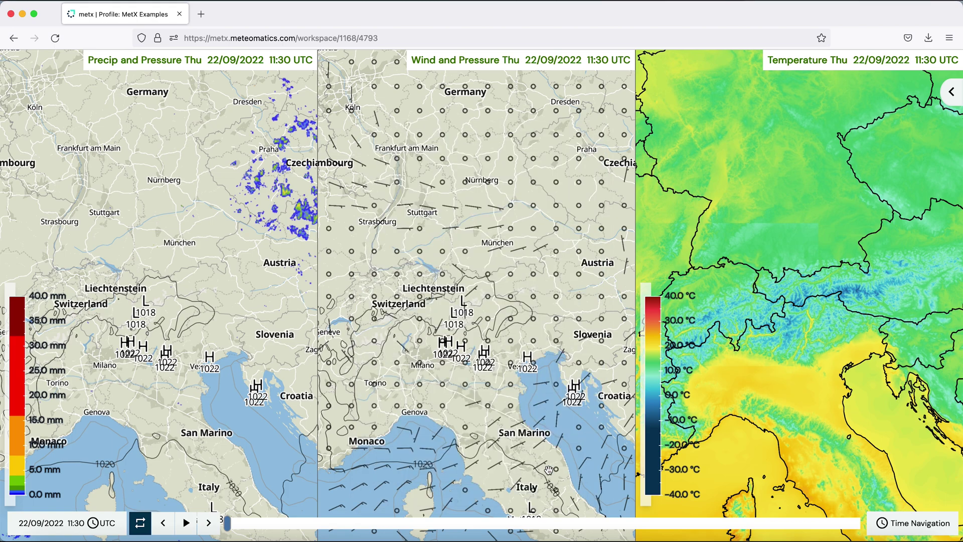
{"action": "left_click", "coordinate": [193, 524]}
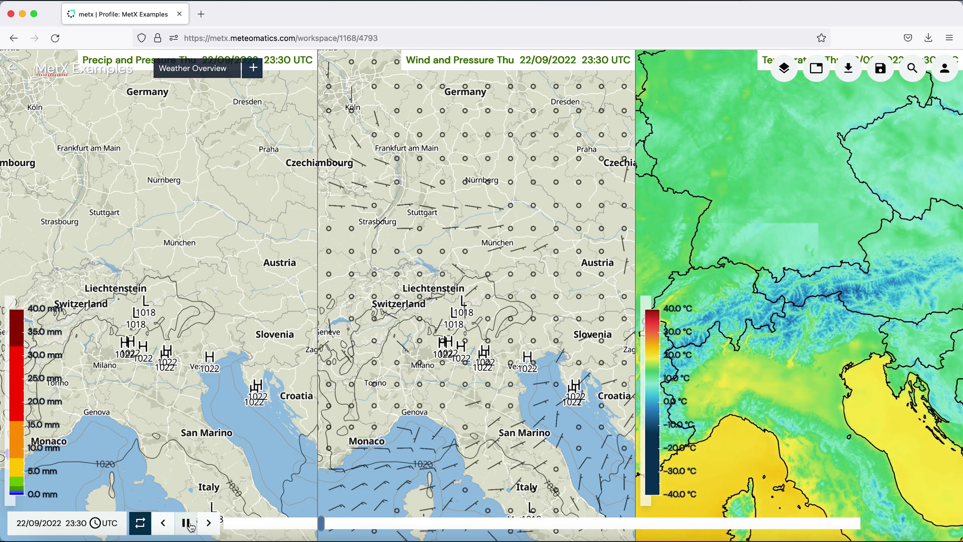